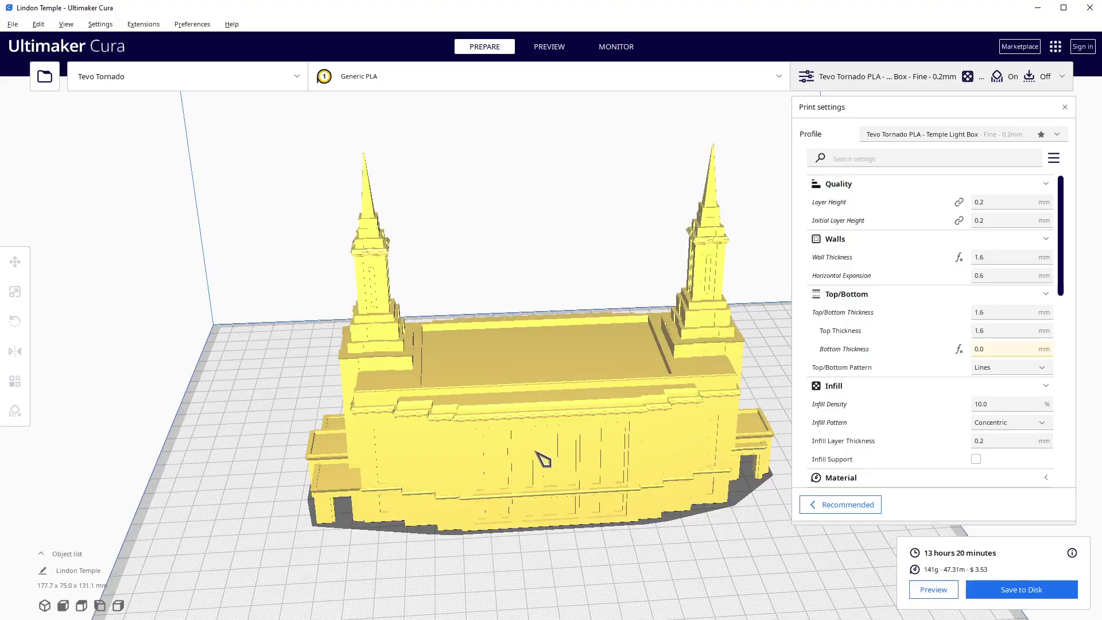
Step: Orbit the view to inspect the temple's underside, then return to an upright view
middle_drag(536, 455, 527, 474)
right_drag(514, 460, 537, 317)
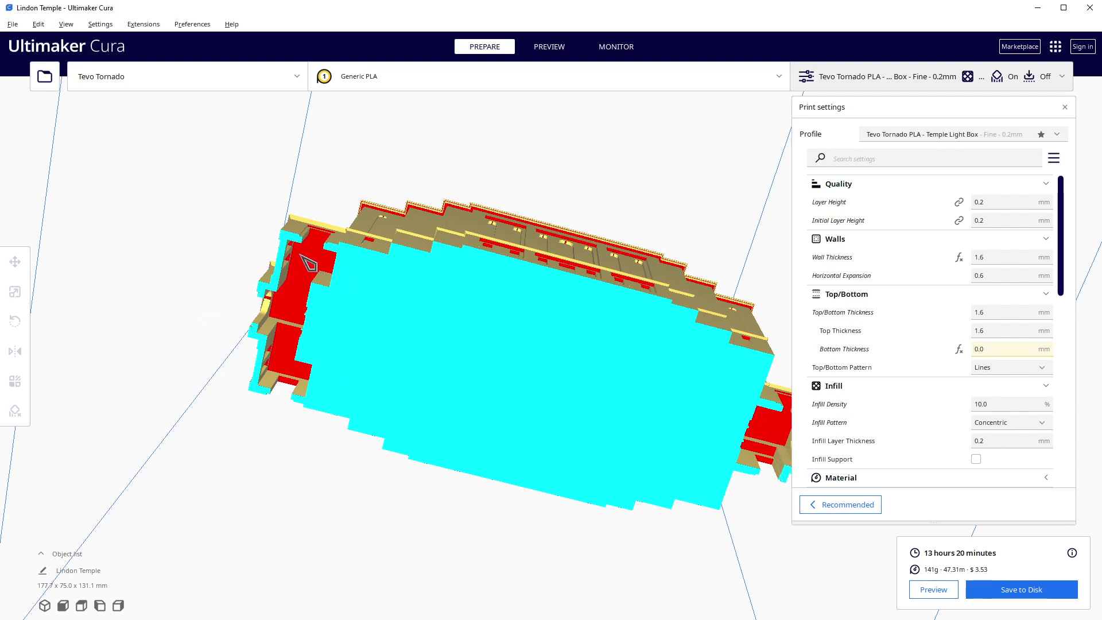
right_drag(554, 217, 546, 367)
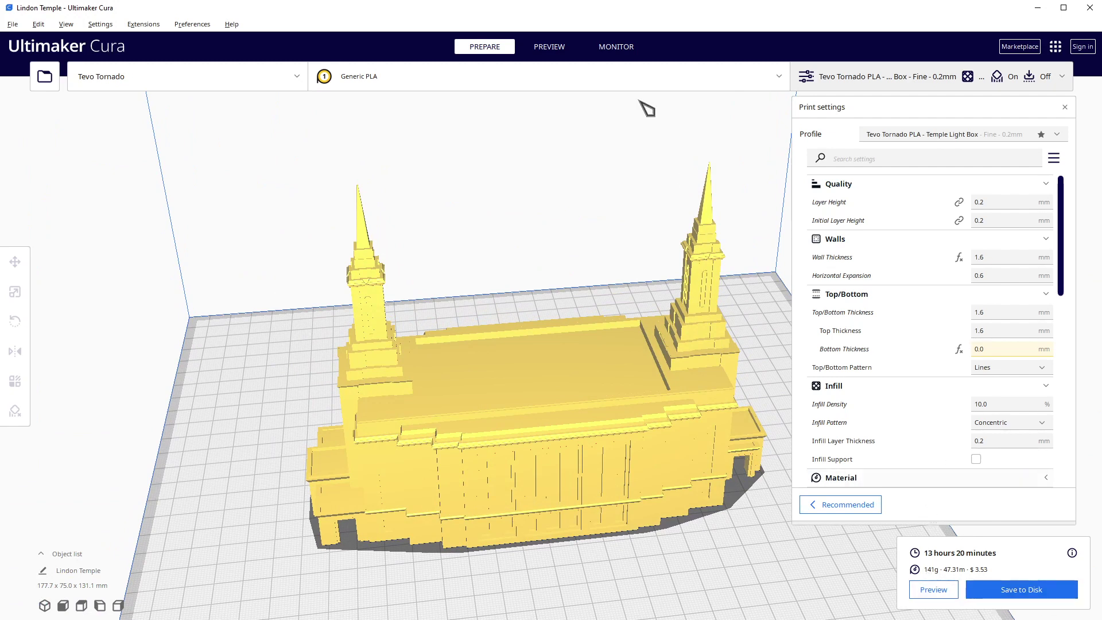
Step: Switch to the layer preview and orbit the sliced temple from below and from the side
click(547, 51)
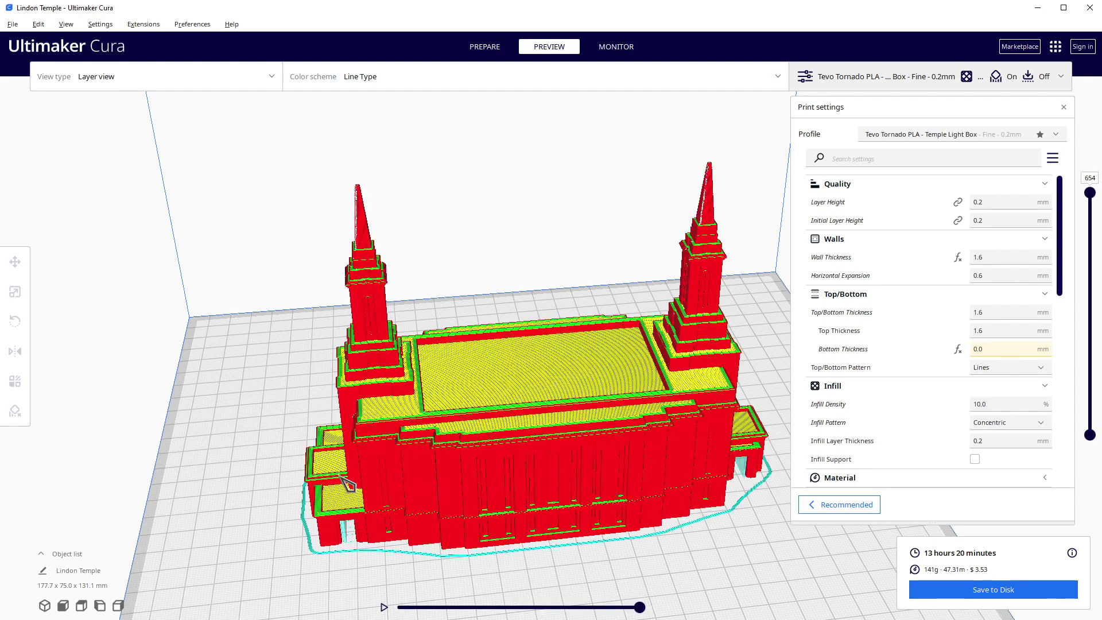
right_drag(352, 481, 365, 321)
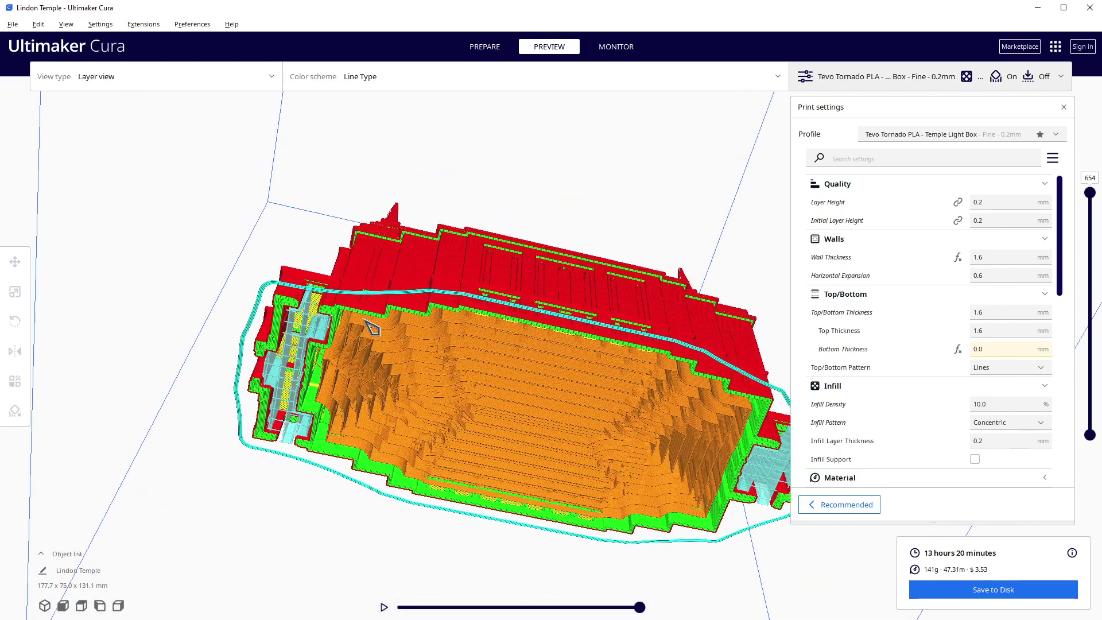
right_drag(537, 335, 570, 350)
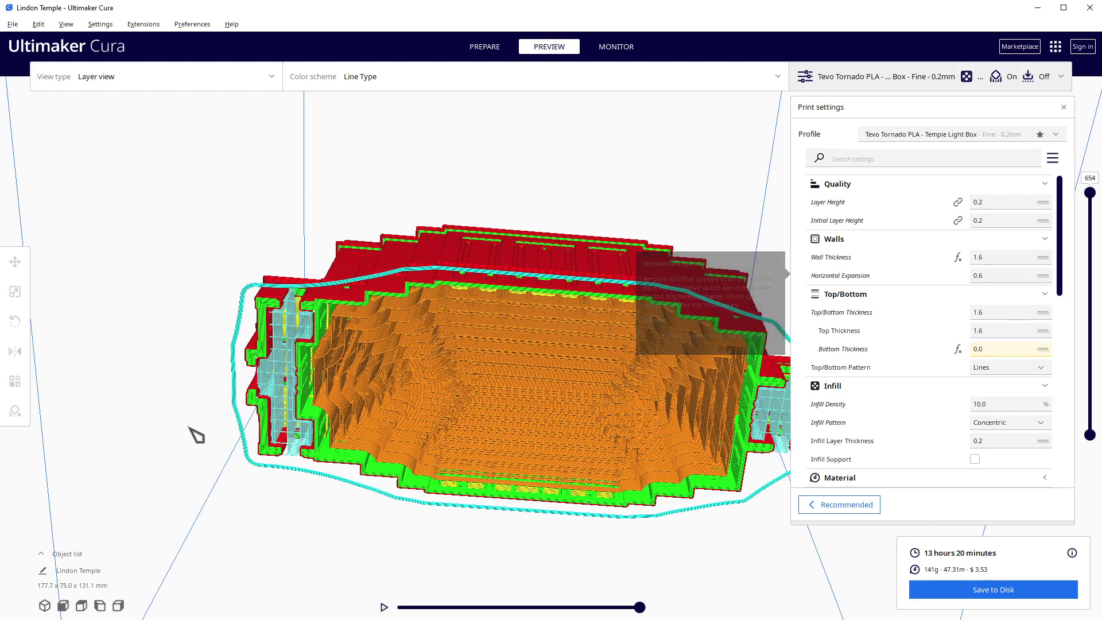
scroll(267, 384, up, 3)
right_drag(283, 371, 425, 371)
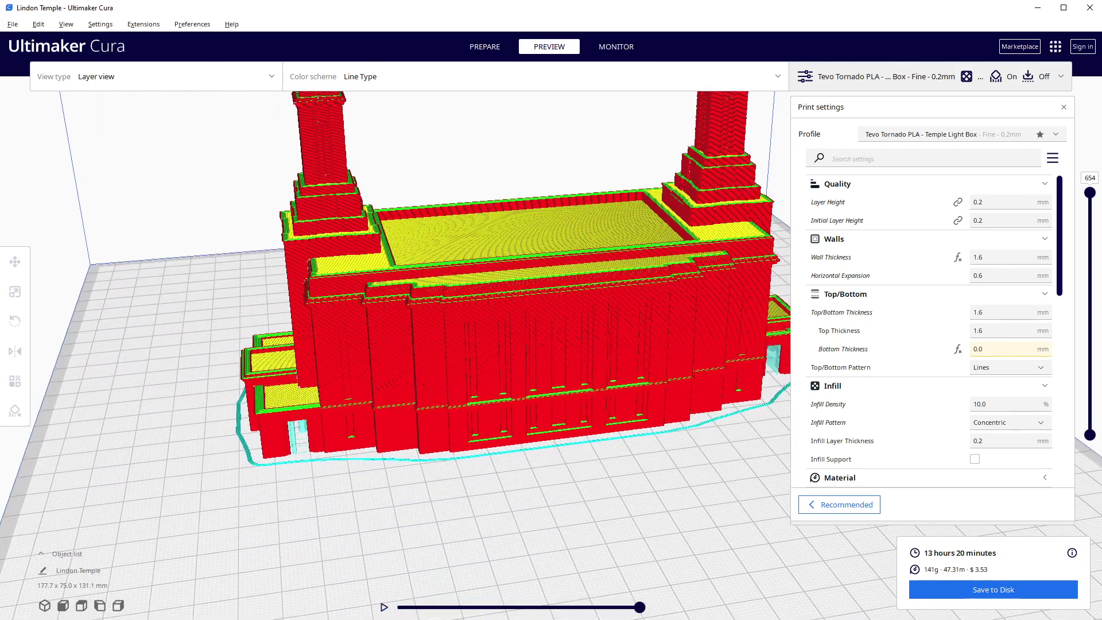
Step: Limit the preview to layer 29 and zoom in on the temple's infilled ends
drag(1092, 194, 1081, 417)
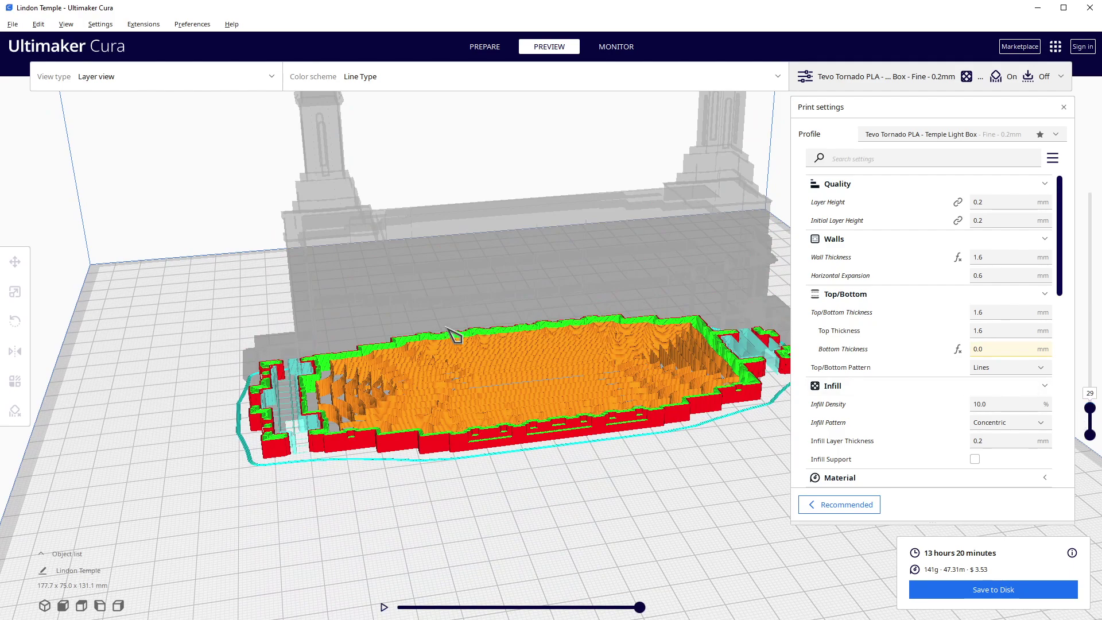
scroll(451, 327, up, 5)
scroll(196, 434, up, 3)
middle_drag(184, 438, 393, 442)
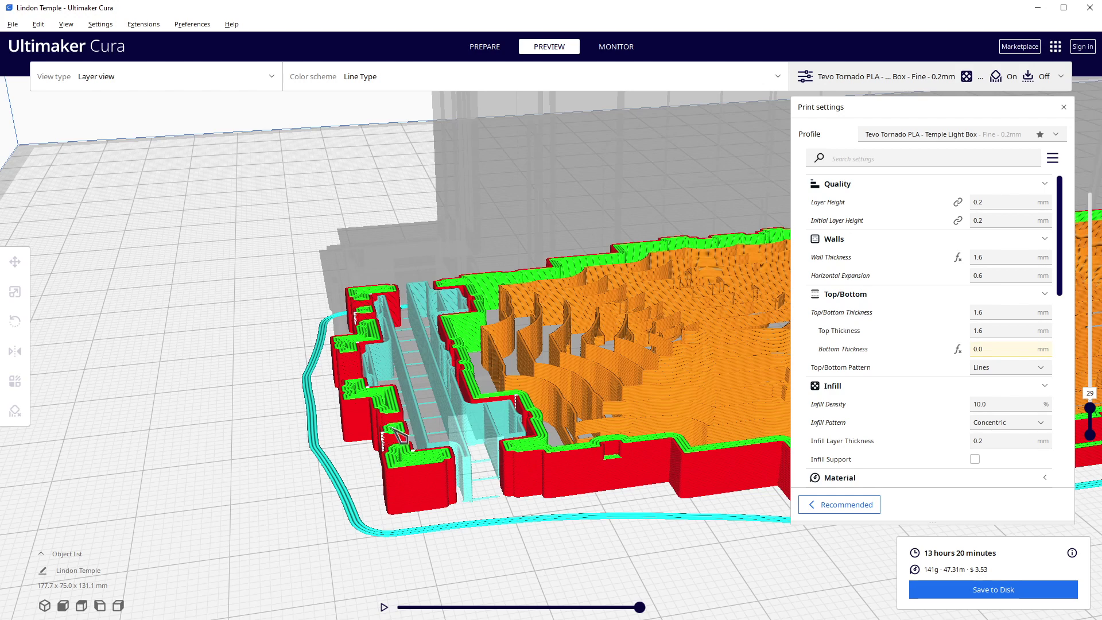
scroll(645, 382, up, 5)
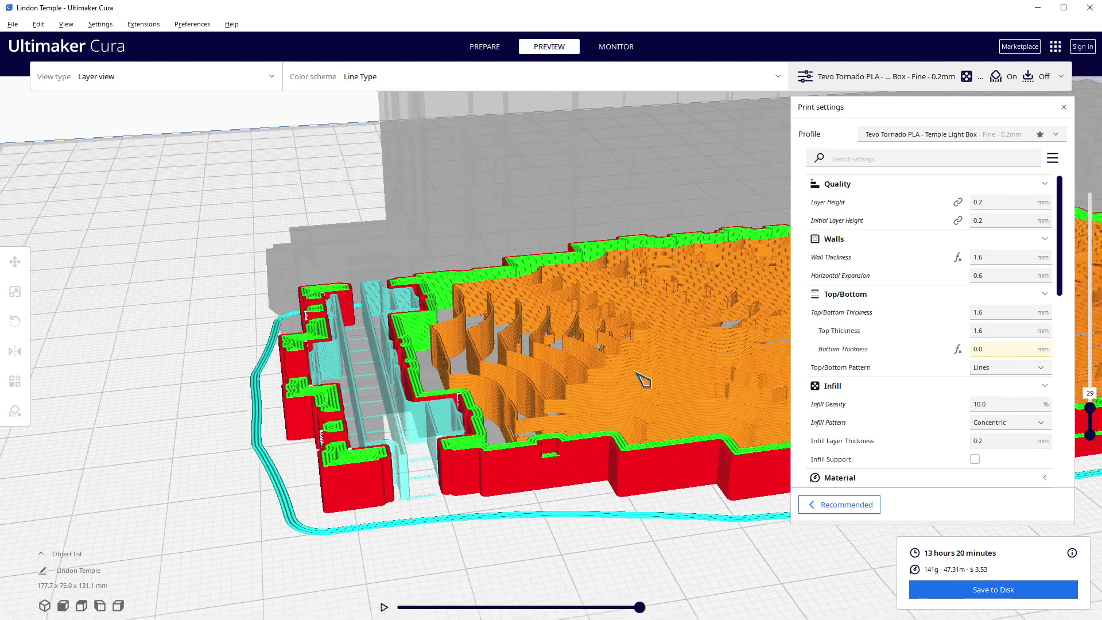
scroll(516, 402, down, 5)
scroll(517, 401, up, 2)
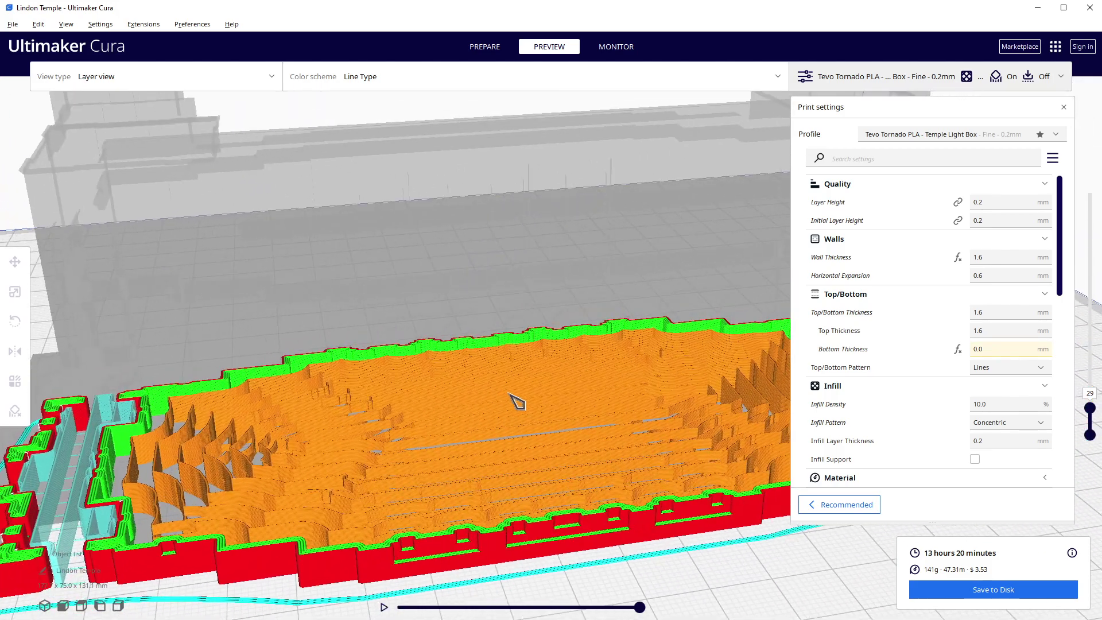
scroll(557, 403, down, 2)
right_drag(532, 408, 535, 489)
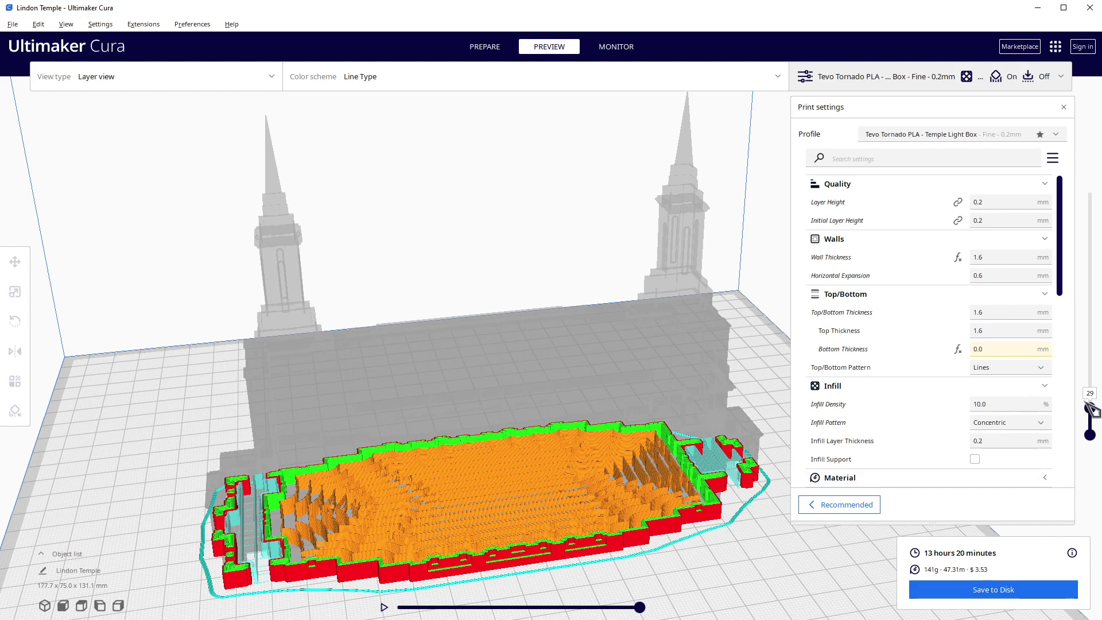
Step: Show all 654 layers again and orbit to check the yellow roof and orange underside
drag(1091, 409, 1090, 192)
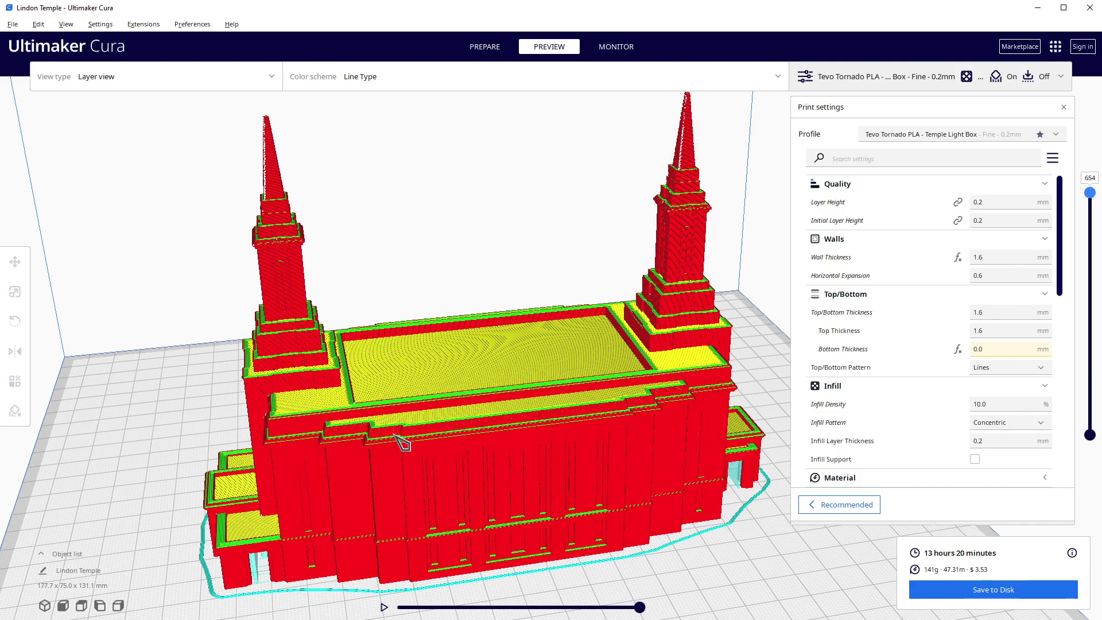
mouse_move(404, 443)
right_down()
mouse_move(381, 456)
mouse_move(407, 438)
right_up()
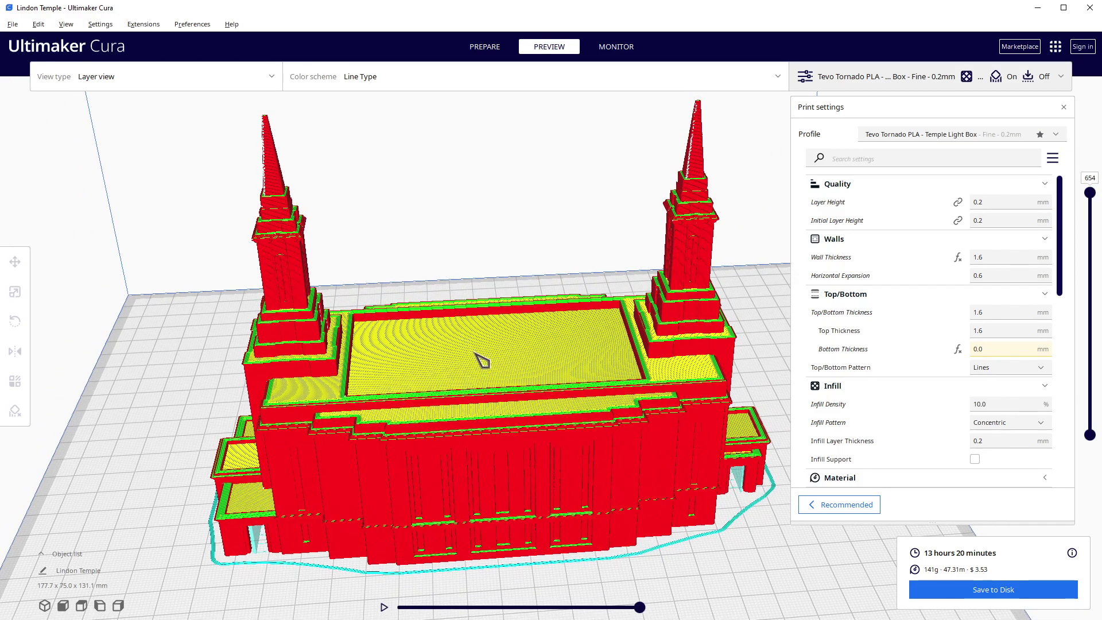
right_drag(493, 508, 482, 446)
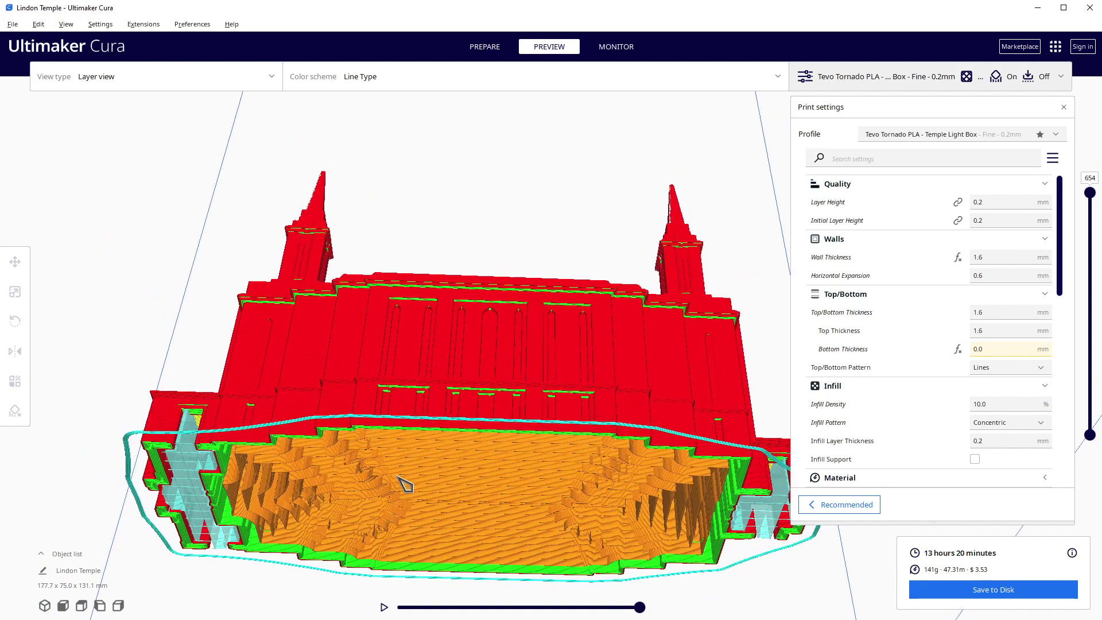
right_drag(443, 409, 462, 477)
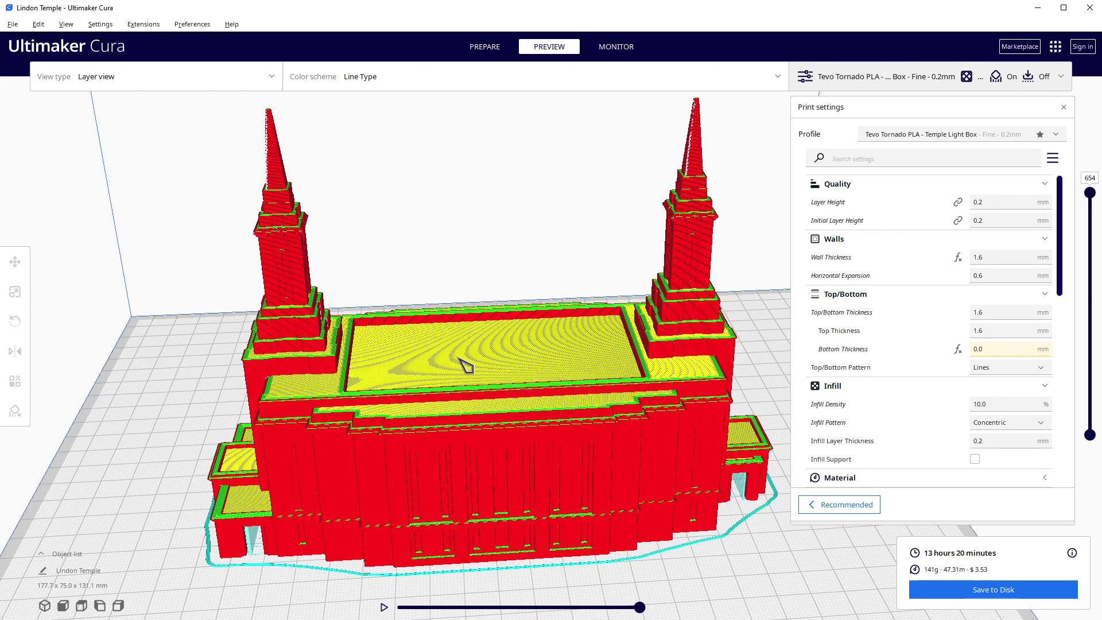
right_drag(503, 448, 473, 450)
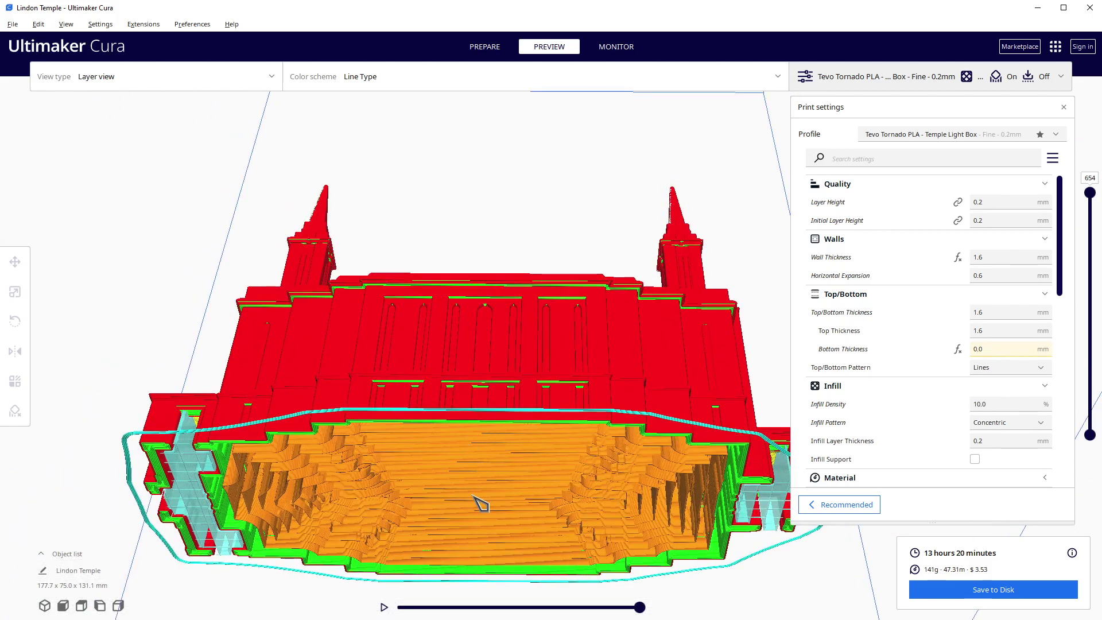
right_drag(464, 297, 503, 414)
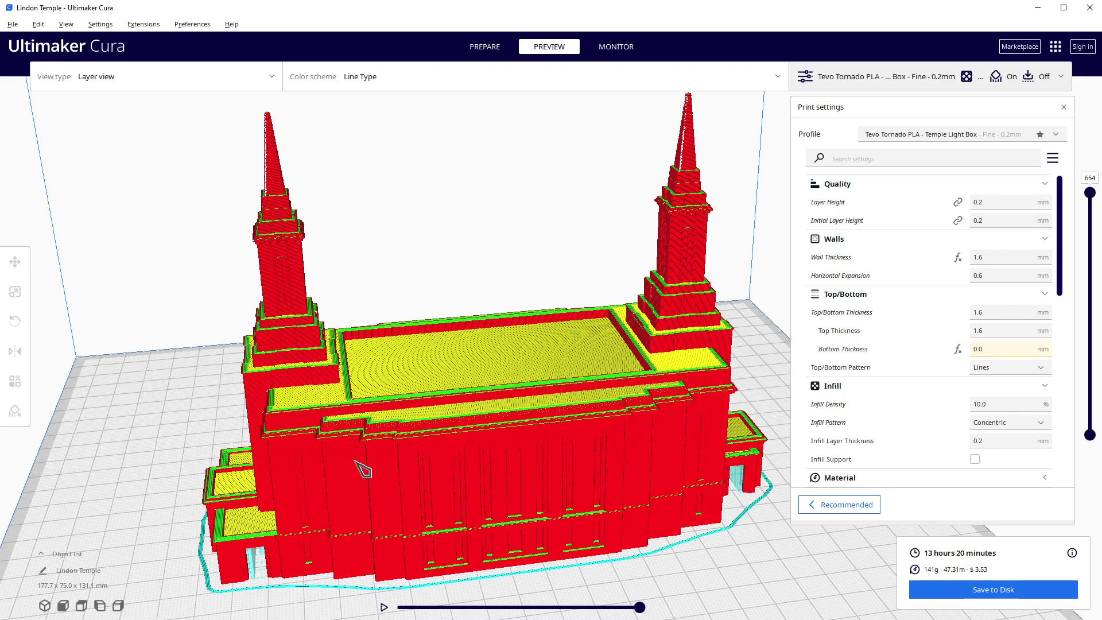
right_drag(364, 470, 609, 443)
scroll(464, 479, up, 3)
scroll(584, 436, up, 3)
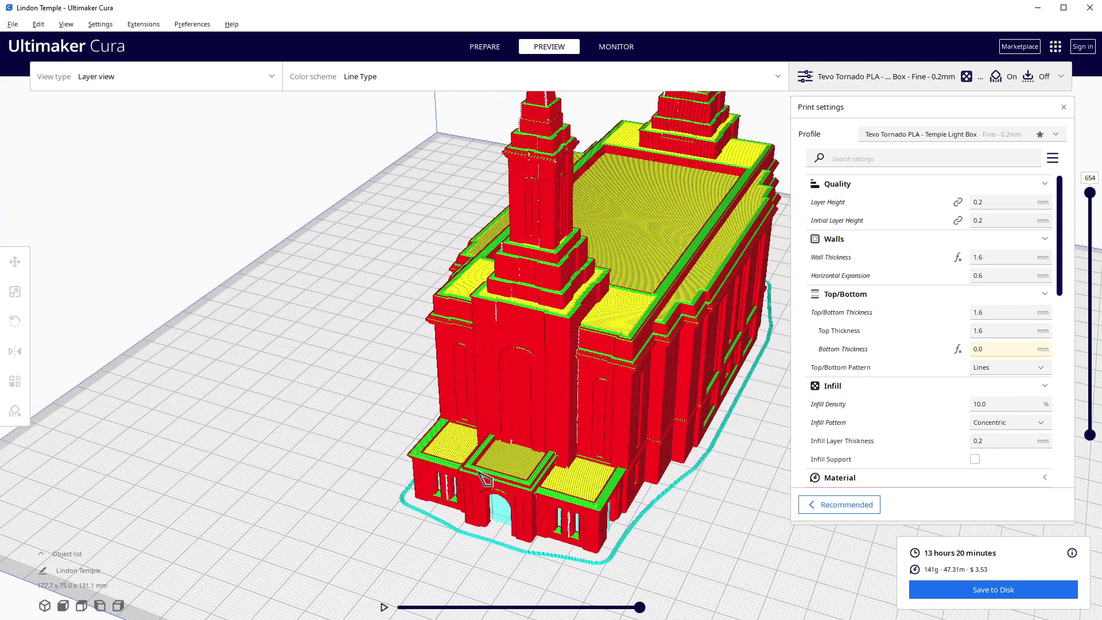
Step: Return to the Prepare stage and select the temple model with the Move tool (T)
click(495, 51)
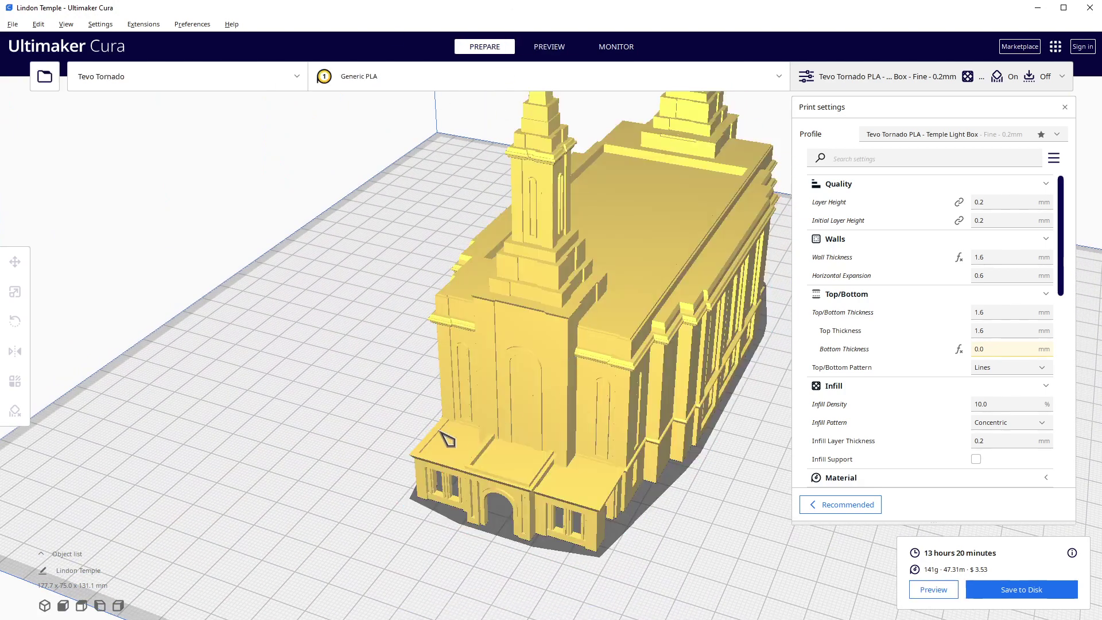
click(570, 385)
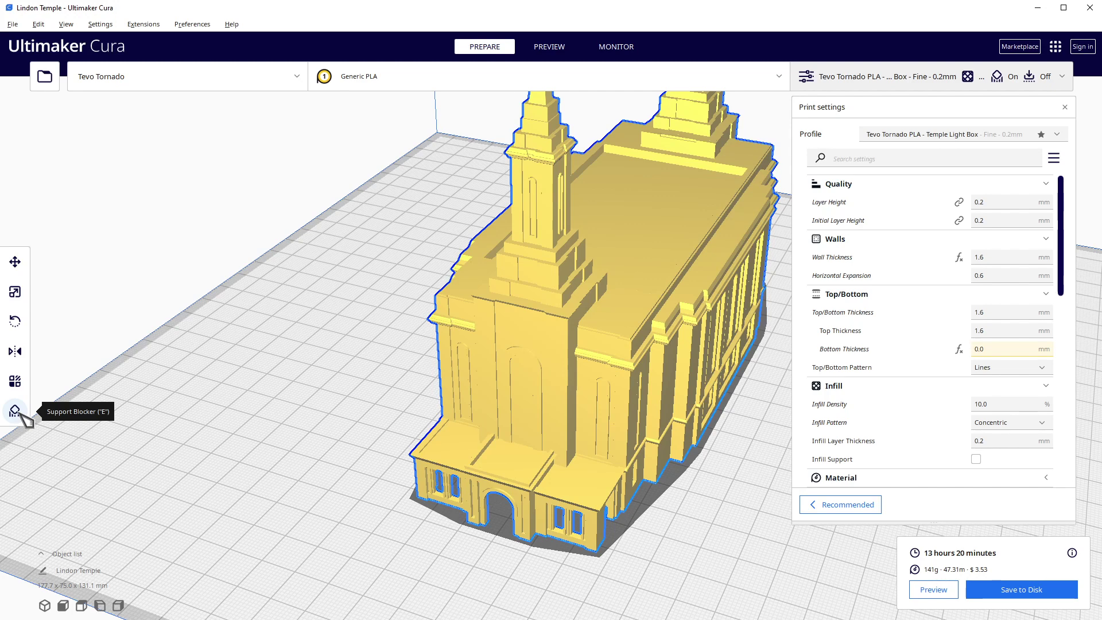
key(t)
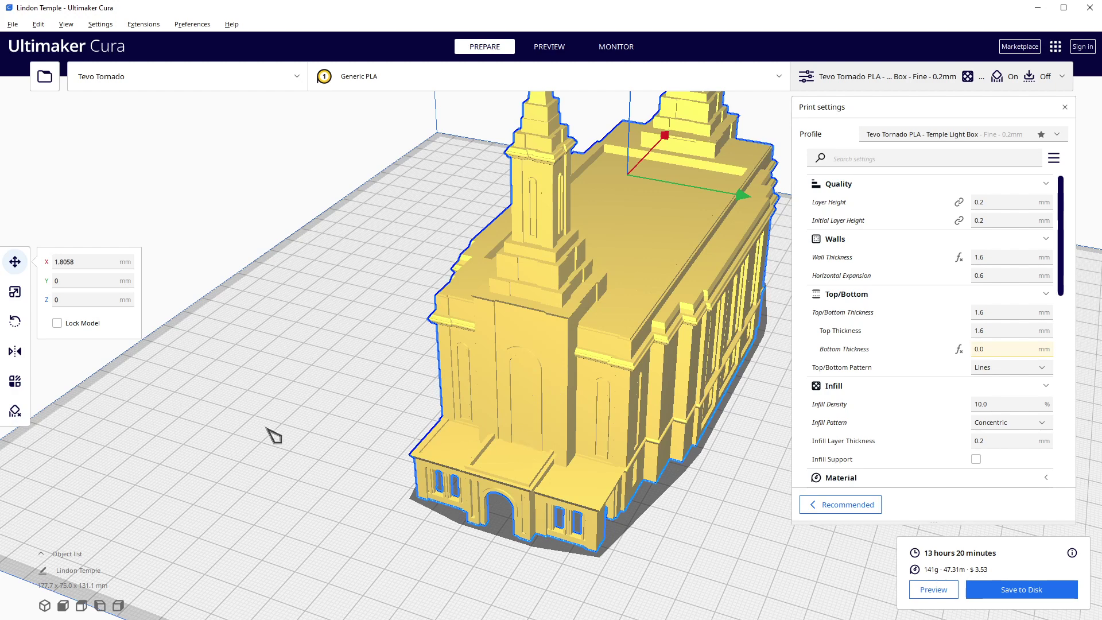
Step: Add a 10 mm support-blocker cube at the front entrance and select it for scaling
click(15, 411)
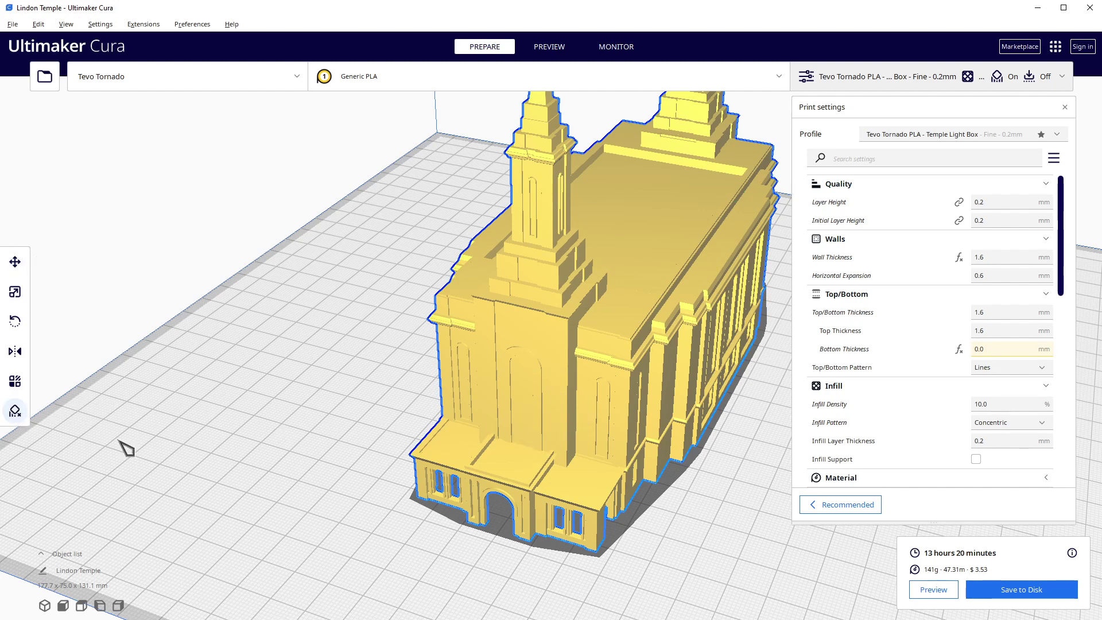
click(505, 486)
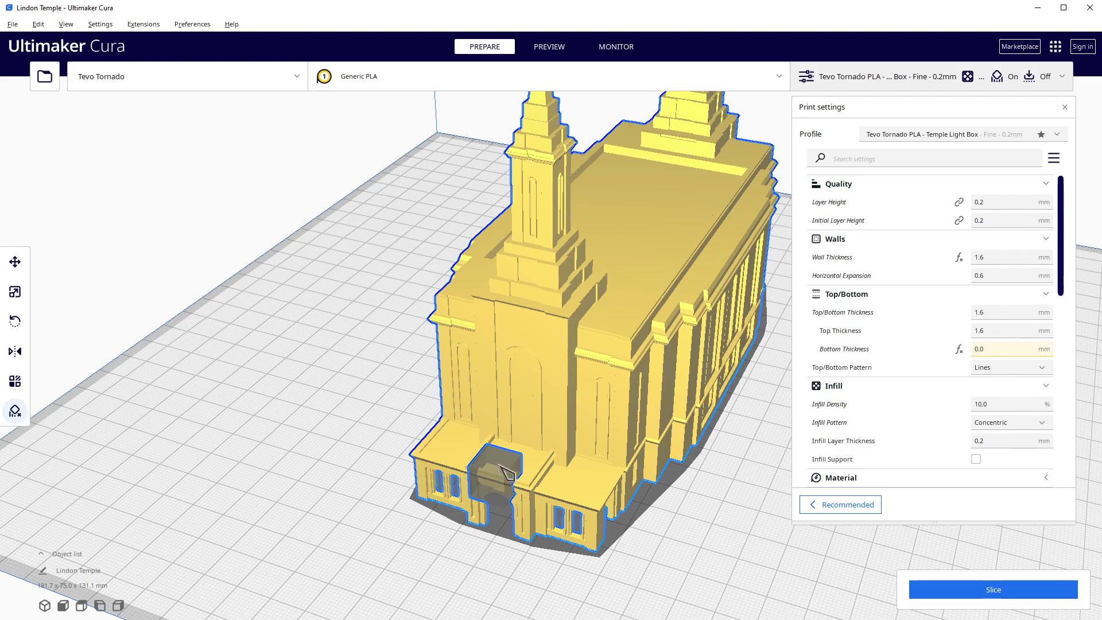
click(506, 474)
right_drag(477, 500, 600, 408)
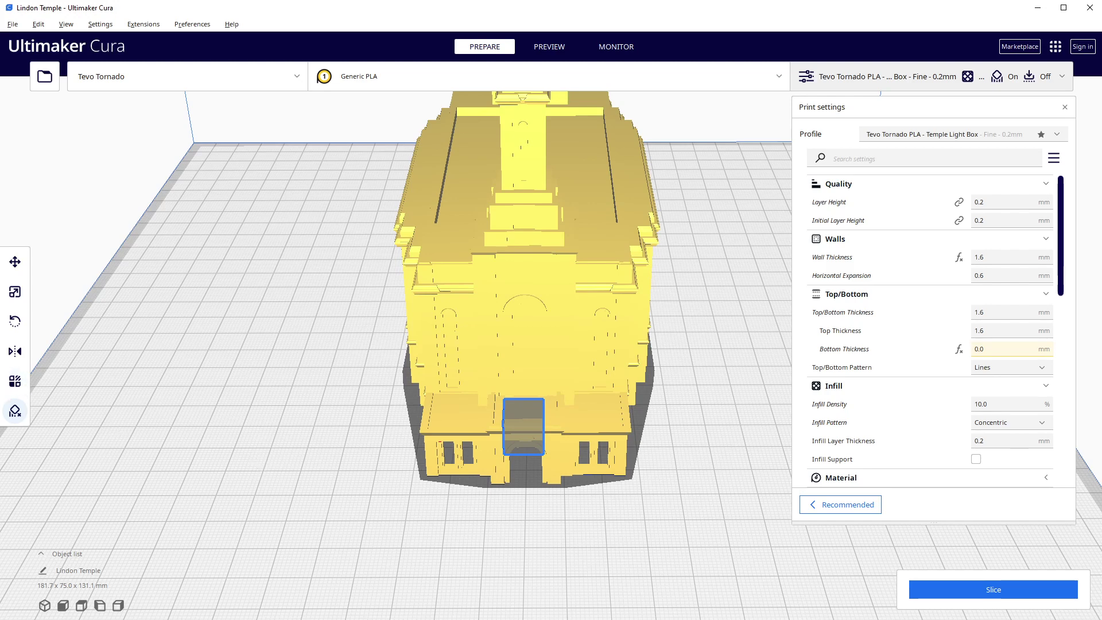
click(17, 296)
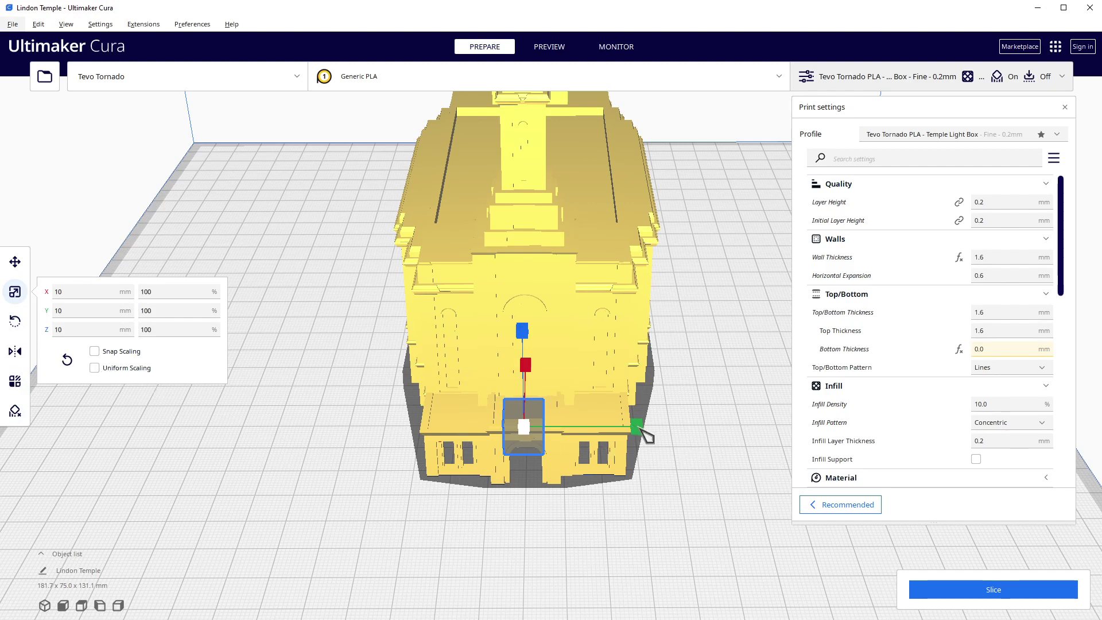
Step: Scale the blocker to about 30 × 69.8 × 24.988 mm, enclosing the front entrance
drag(637, 428, 1080, 431)
right_drag(460, 316, 327, 302)
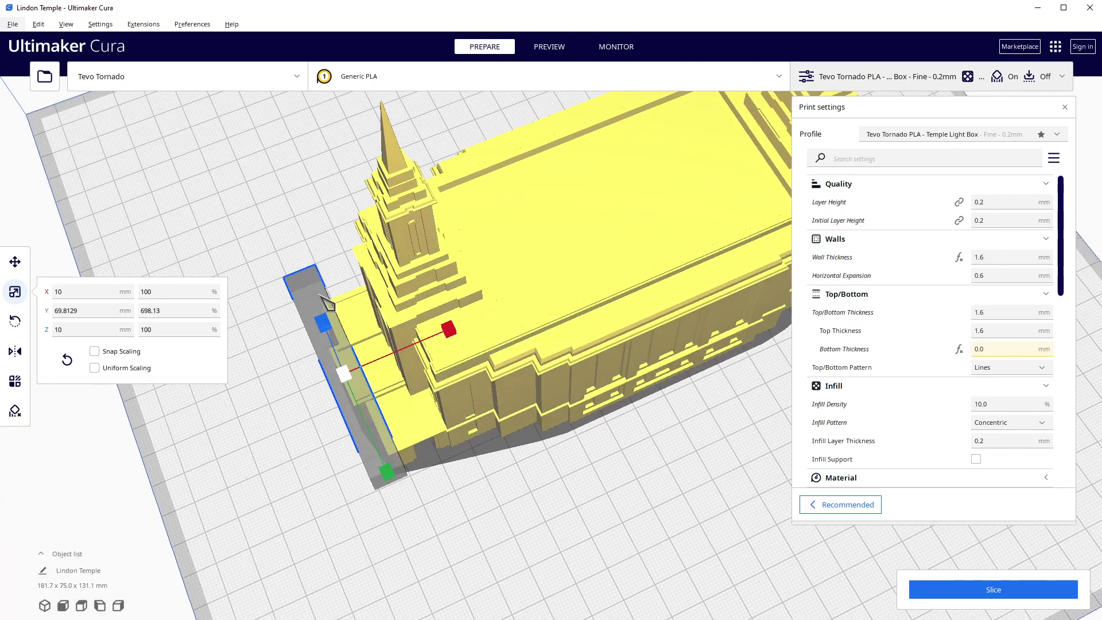
drag(453, 331, 545, 314)
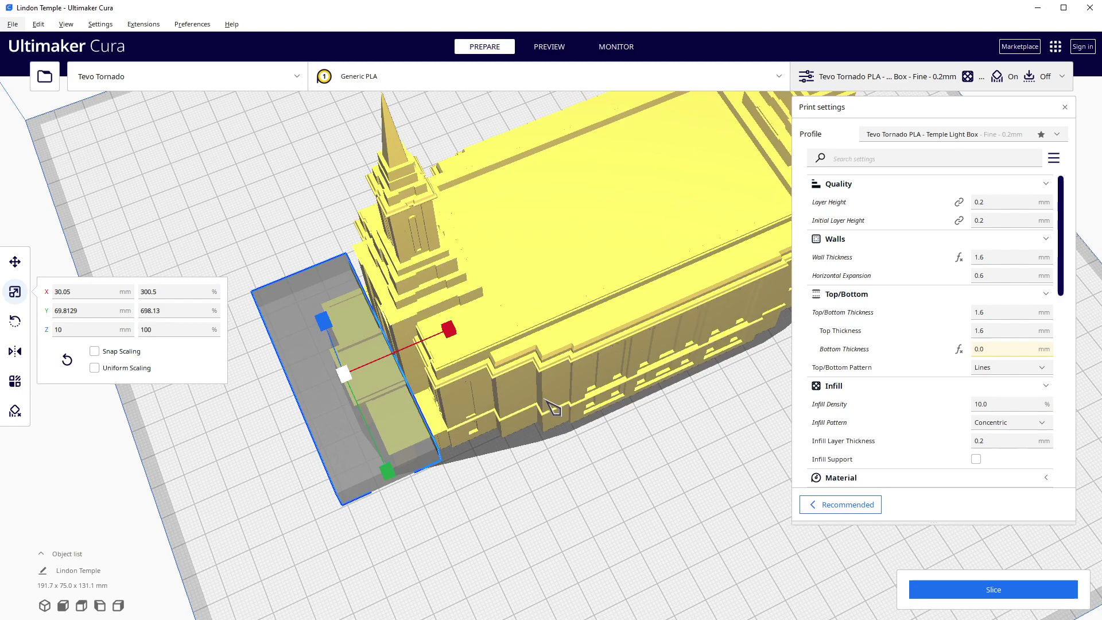
right_drag(553, 408, 474, 425)
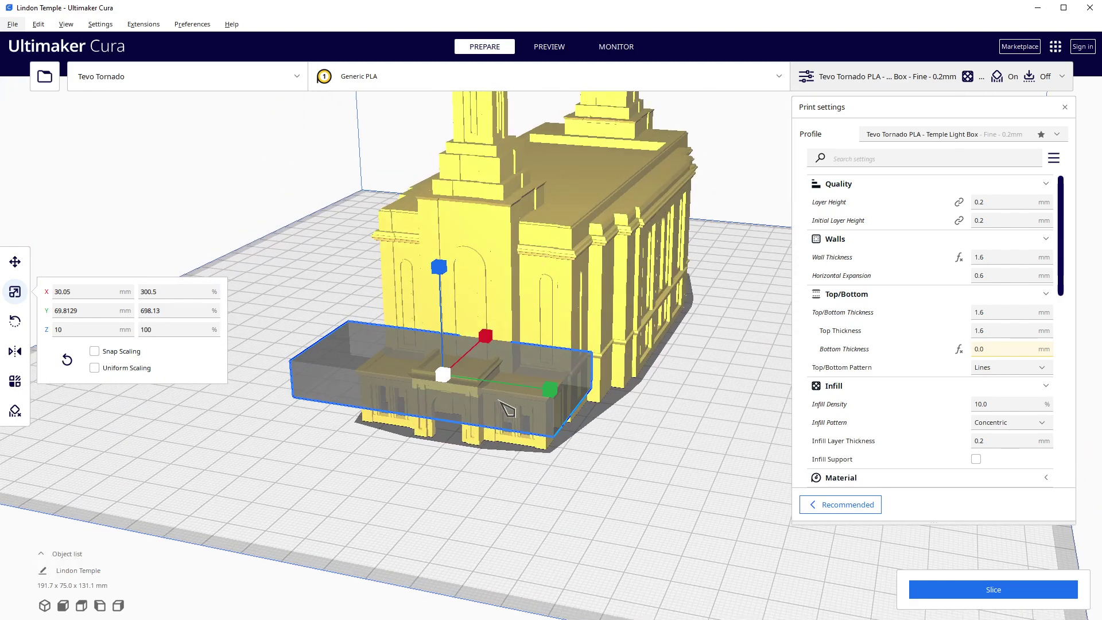
drag(448, 280, 445, 115)
right_drag(583, 460, 557, 385)
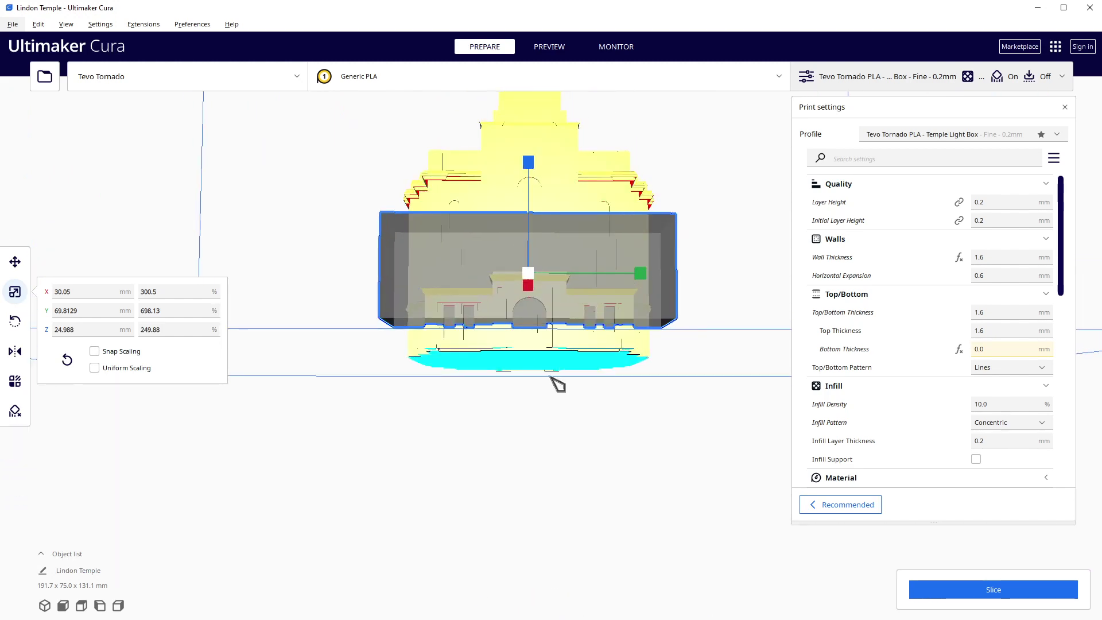
Step: Move the box to X -80.36, Z -4.0719 mm so it encases the front portico
click(15, 262)
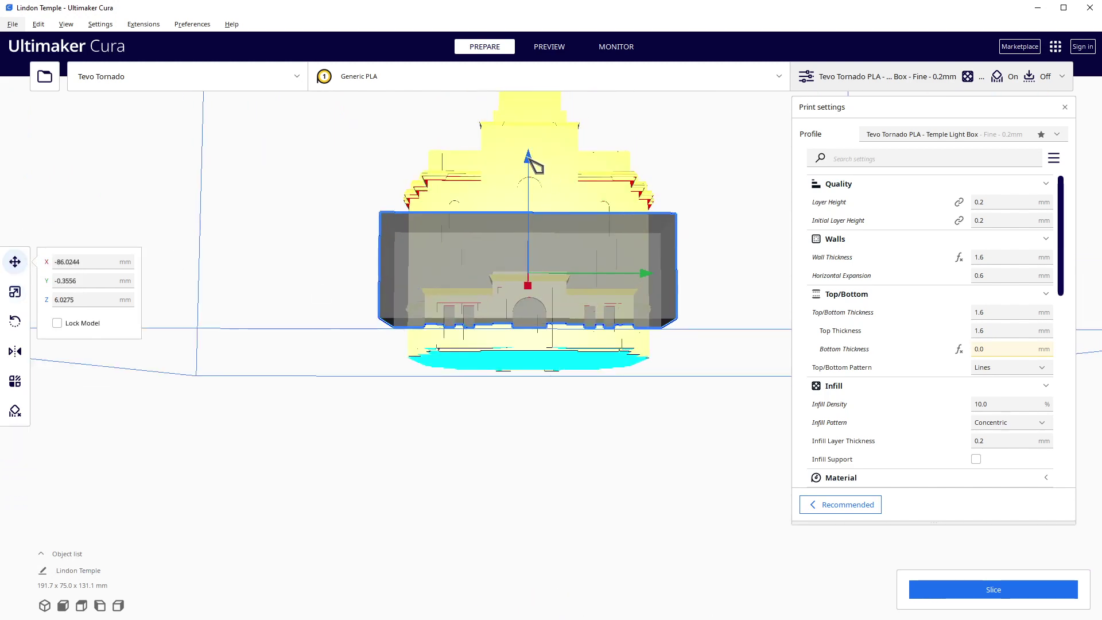
drag(532, 161, 529, 197)
right_drag(603, 561, 597, 399)
right_drag(527, 229, 552, 467)
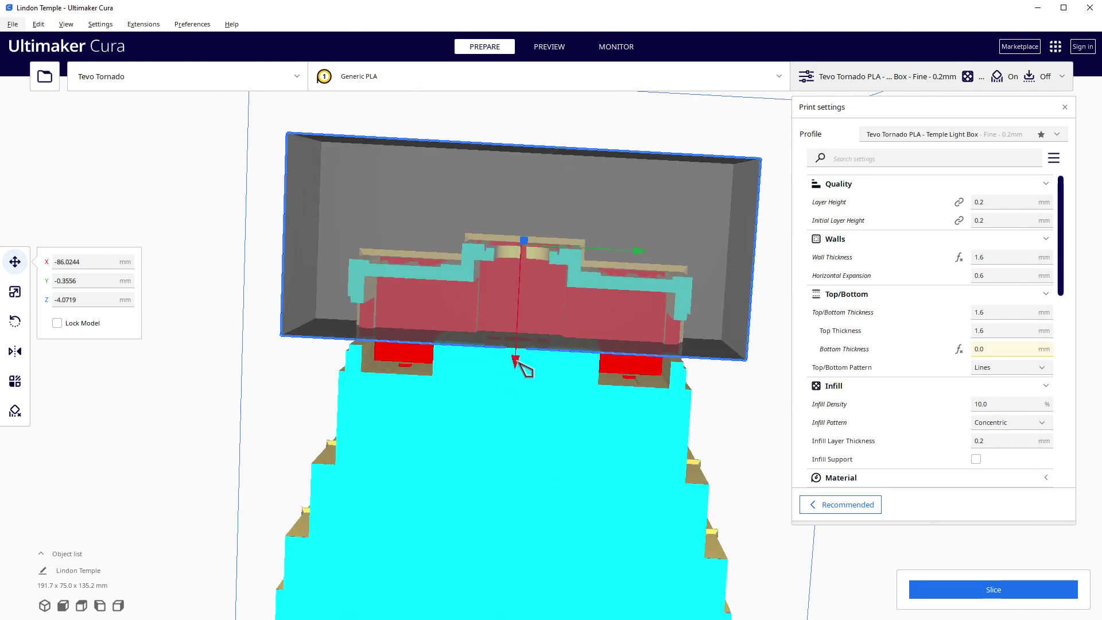
drag(516, 362, 513, 399)
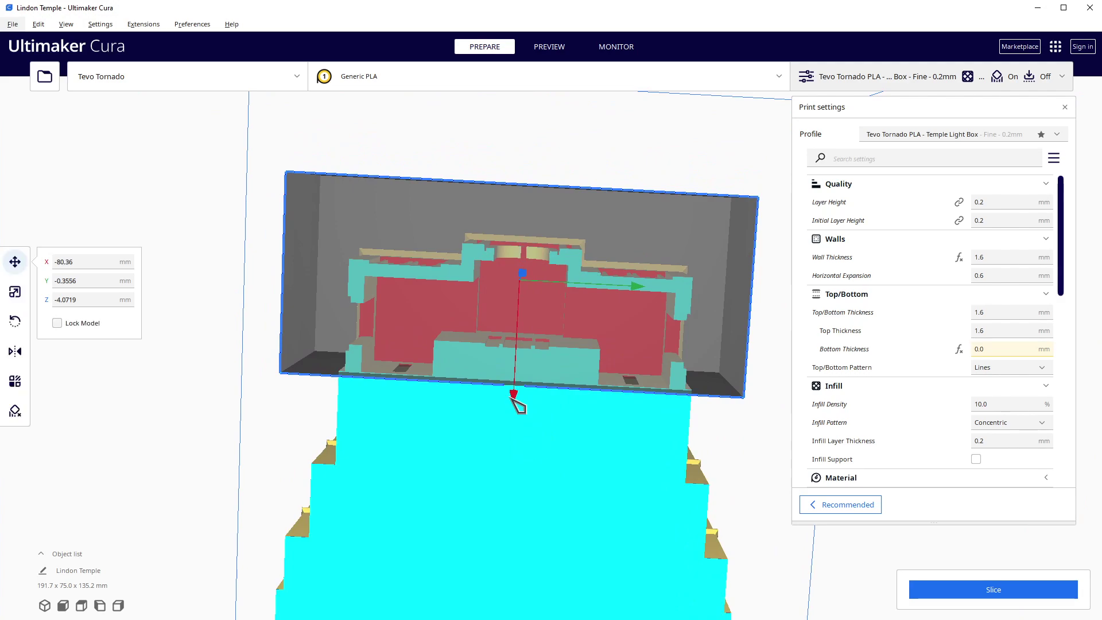
right_drag(597, 253, 537, 428)
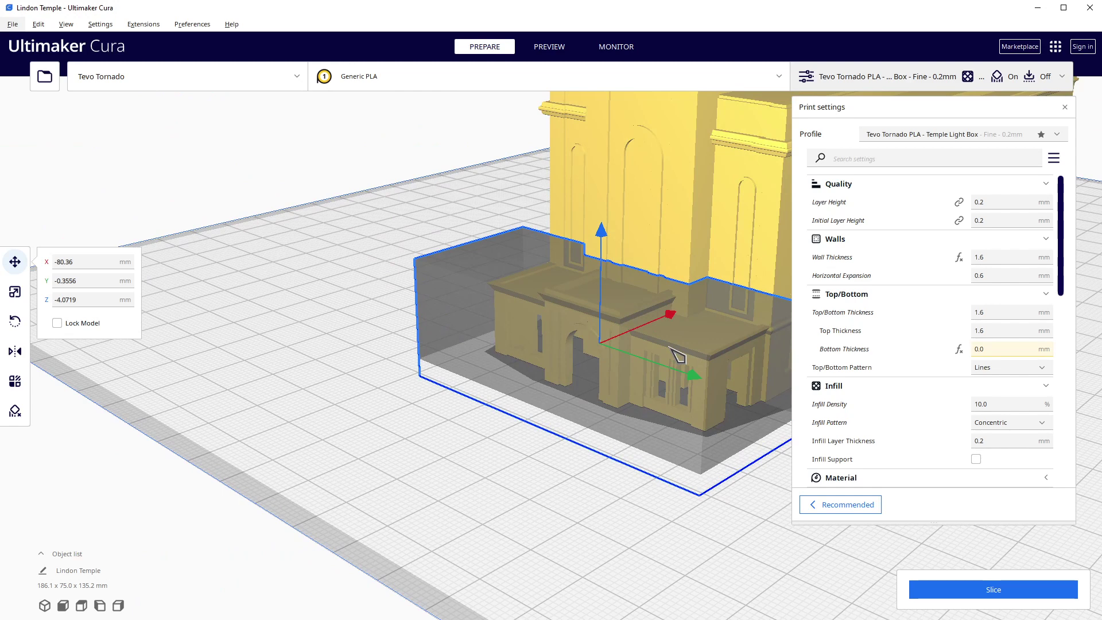
right_drag(677, 343, 488, 359)
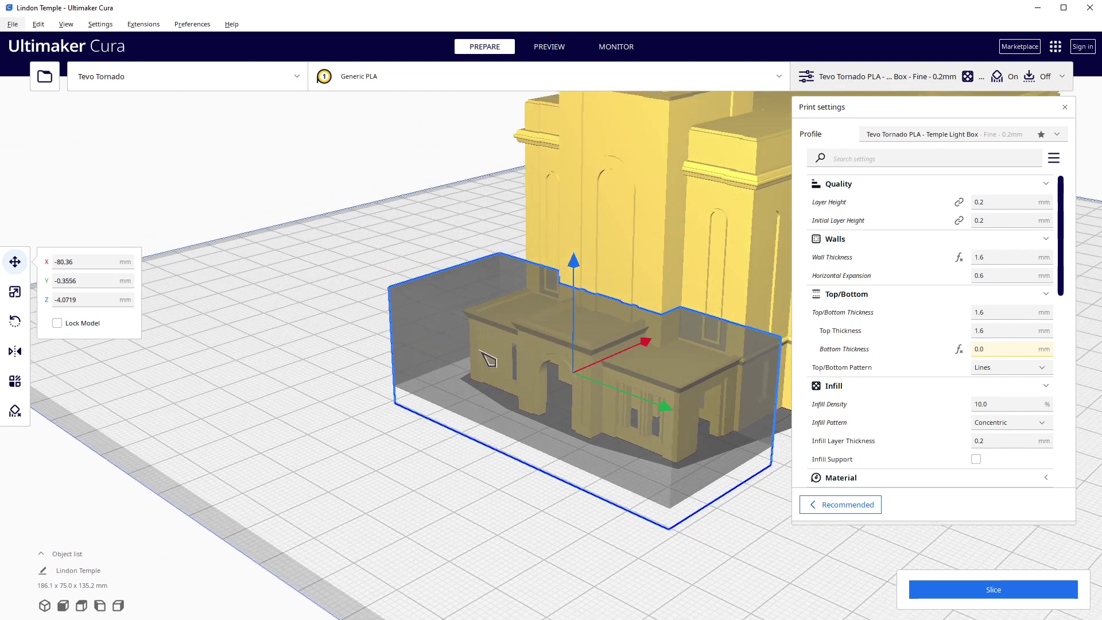
scroll(436, 372, up, 2)
scroll(443, 373, up, 2)
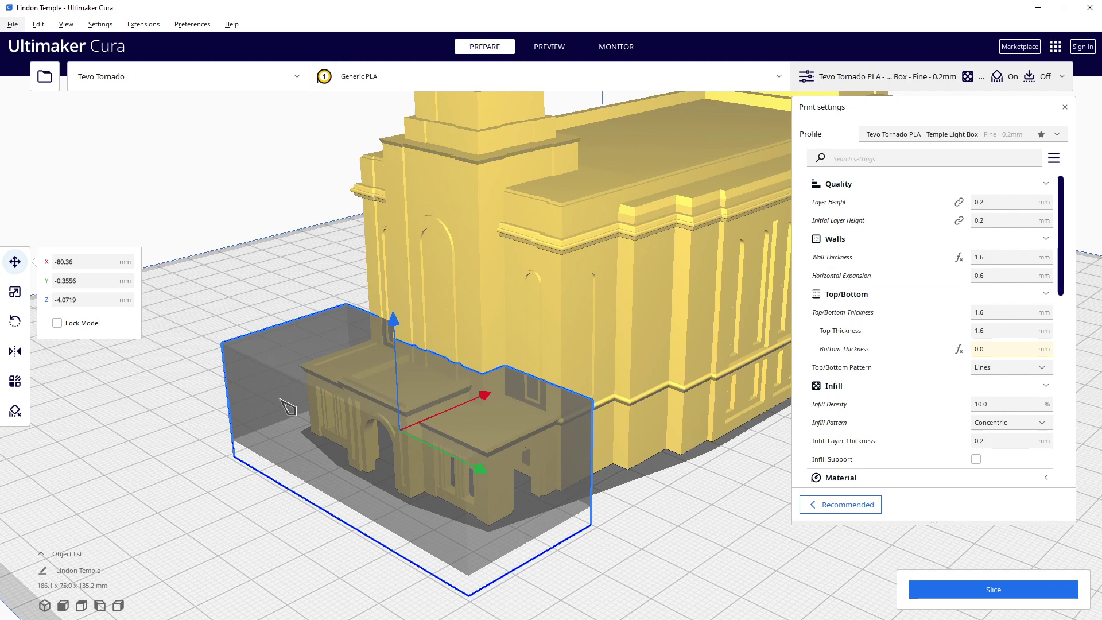
Step: Make the box an infill-mesh-only overlap modifier (0 walls/top, 1.6 mm bottom) and re-slice
click(15, 381)
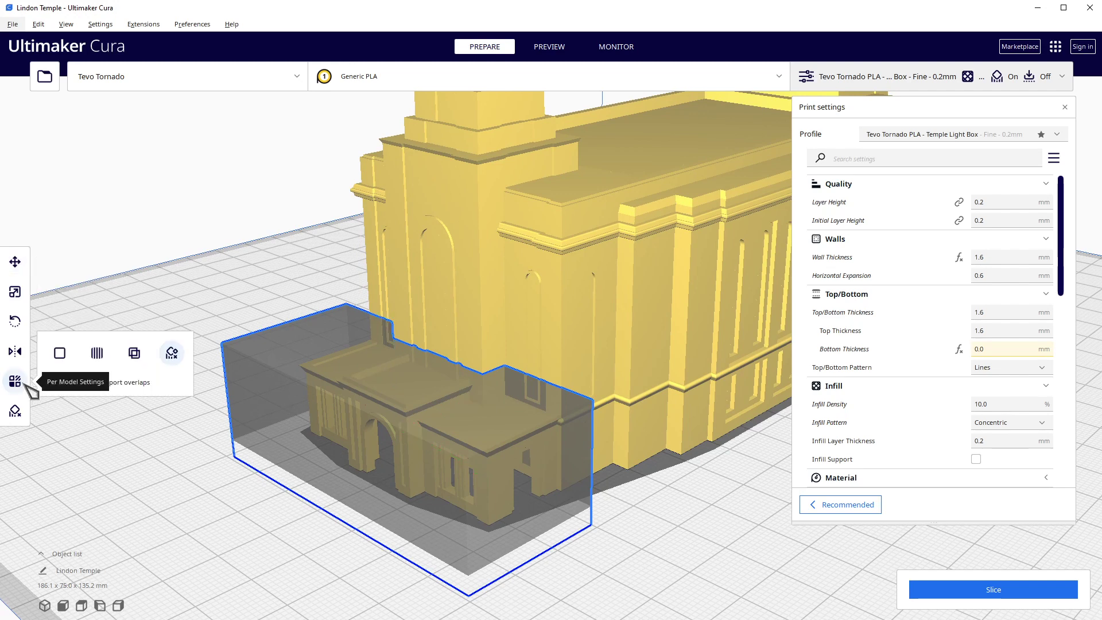
click(138, 354)
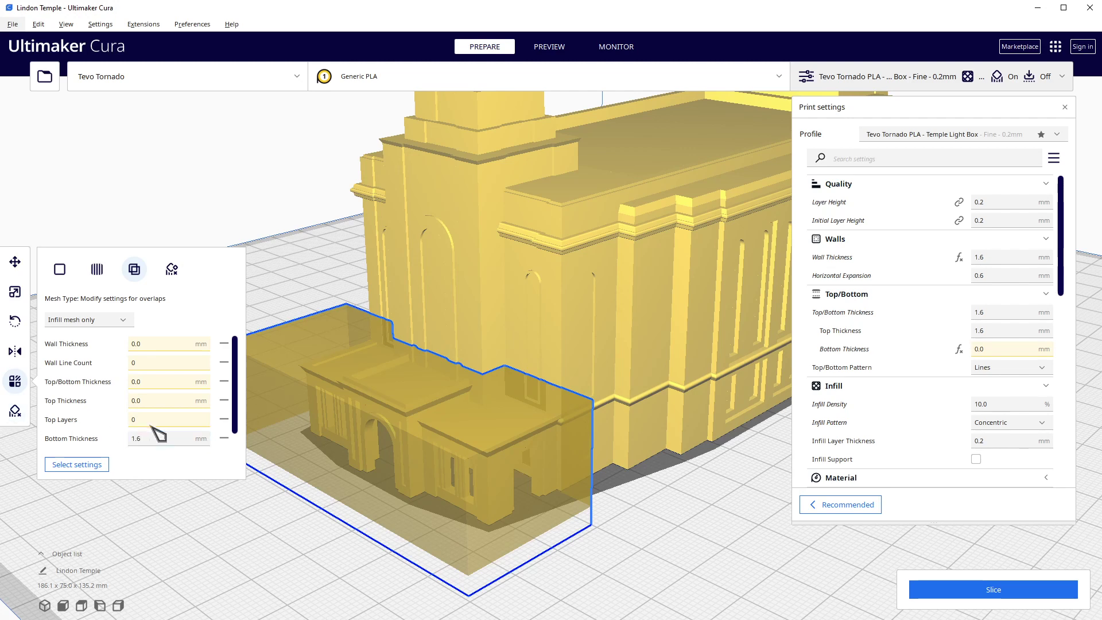
click(1049, 591)
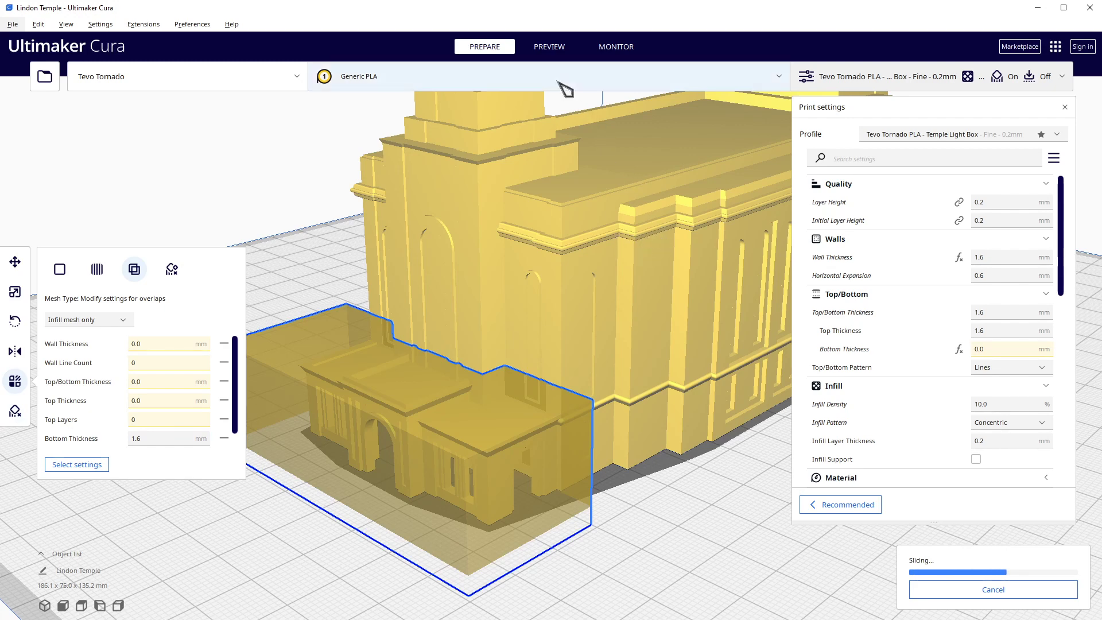
click(551, 48)
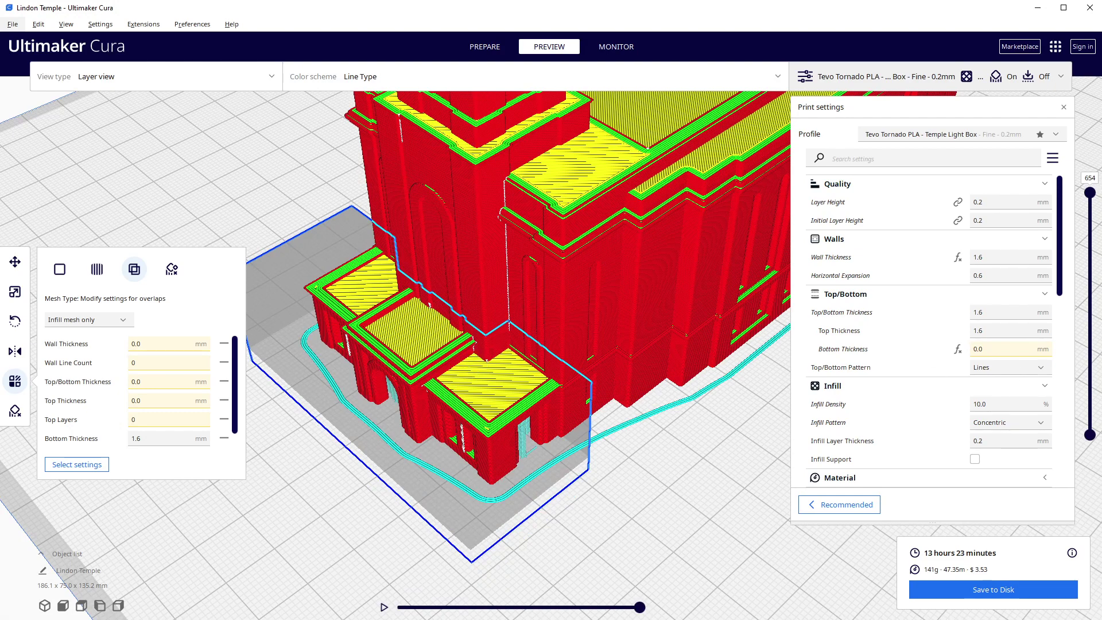
Step: Step the layer preview through layers 77–82 to check the portico roof skins
drag(1090, 193, 1098, 394)
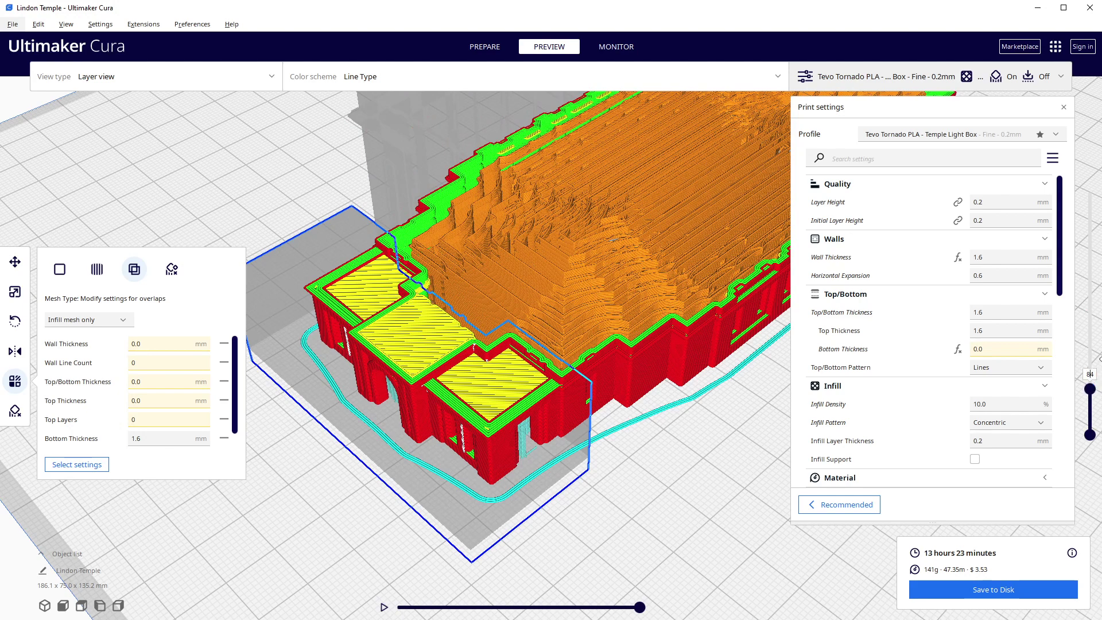
key(Down)
key(Down)
key(Down)
key(Down)
key(Down)
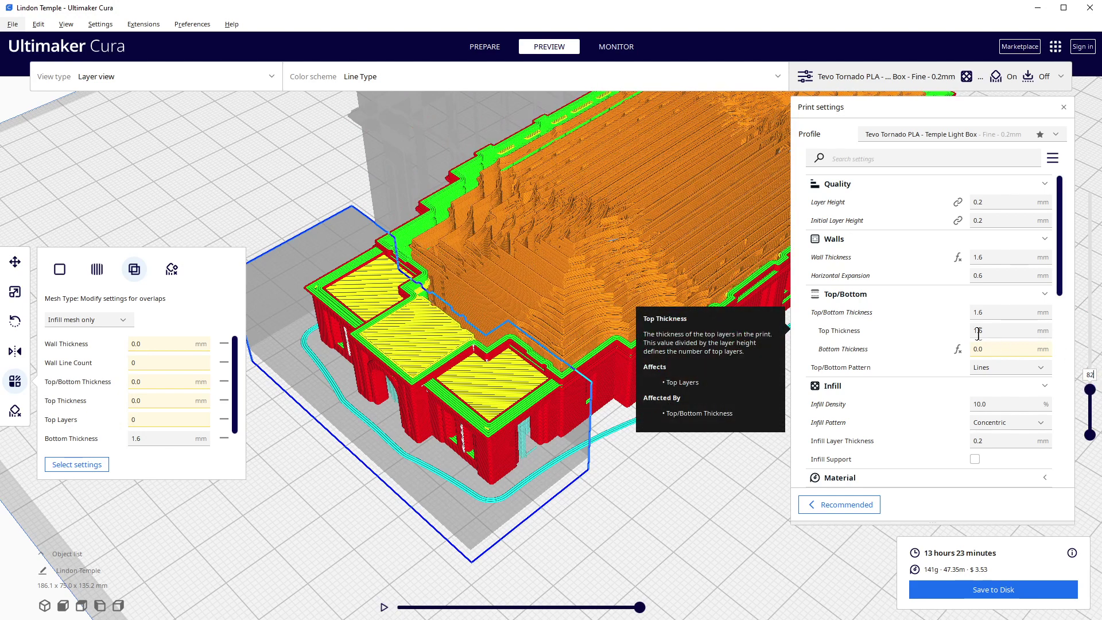
key(Down)
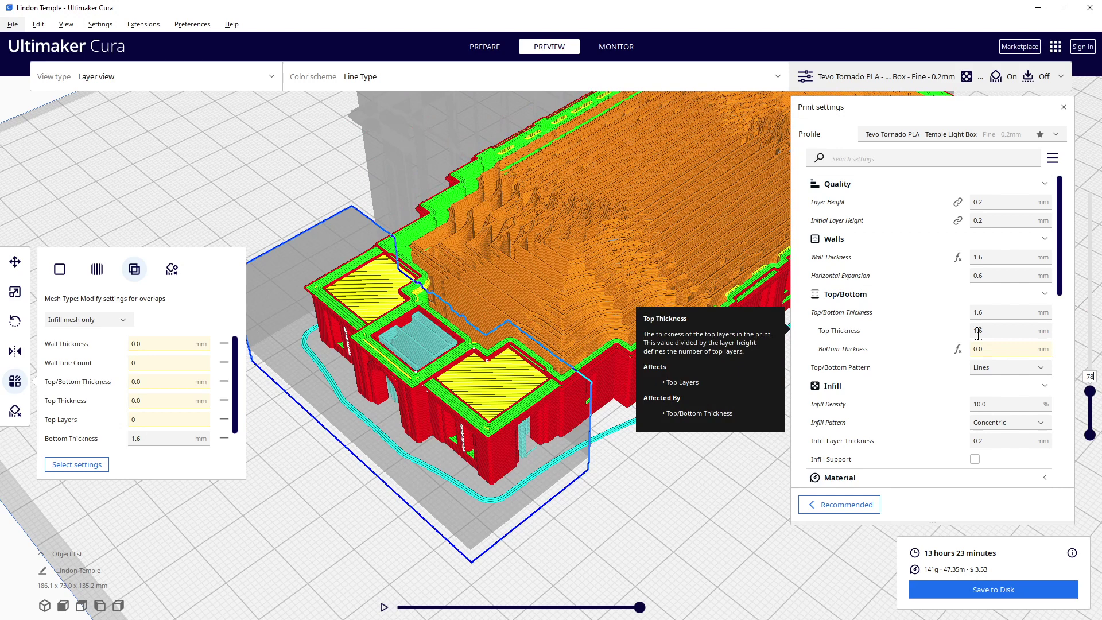
key(Down)
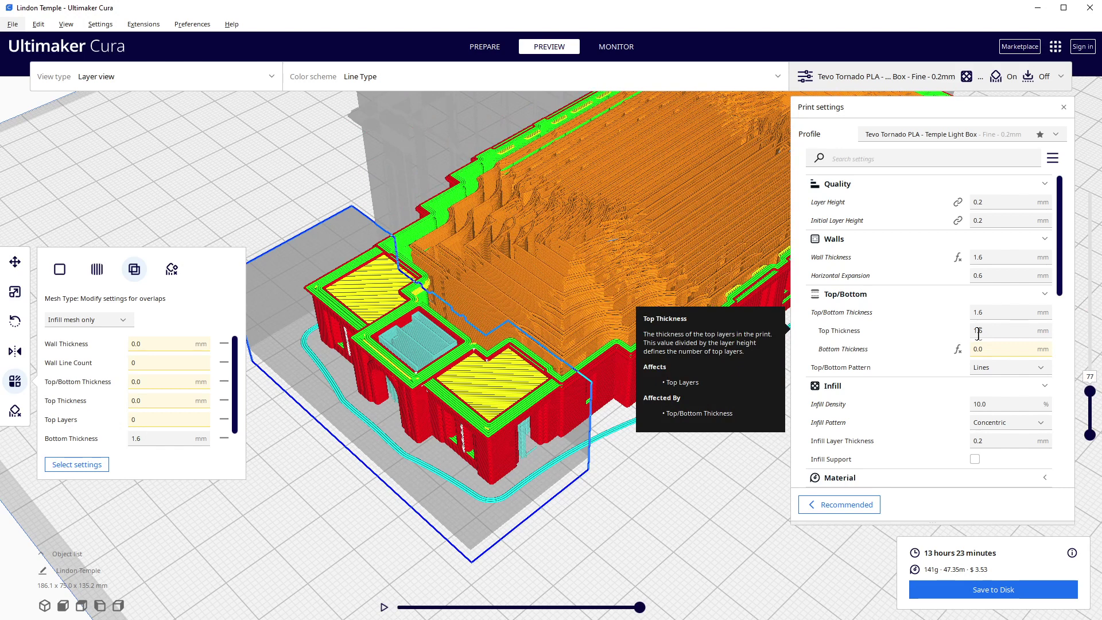
key(Up)
key(Up)
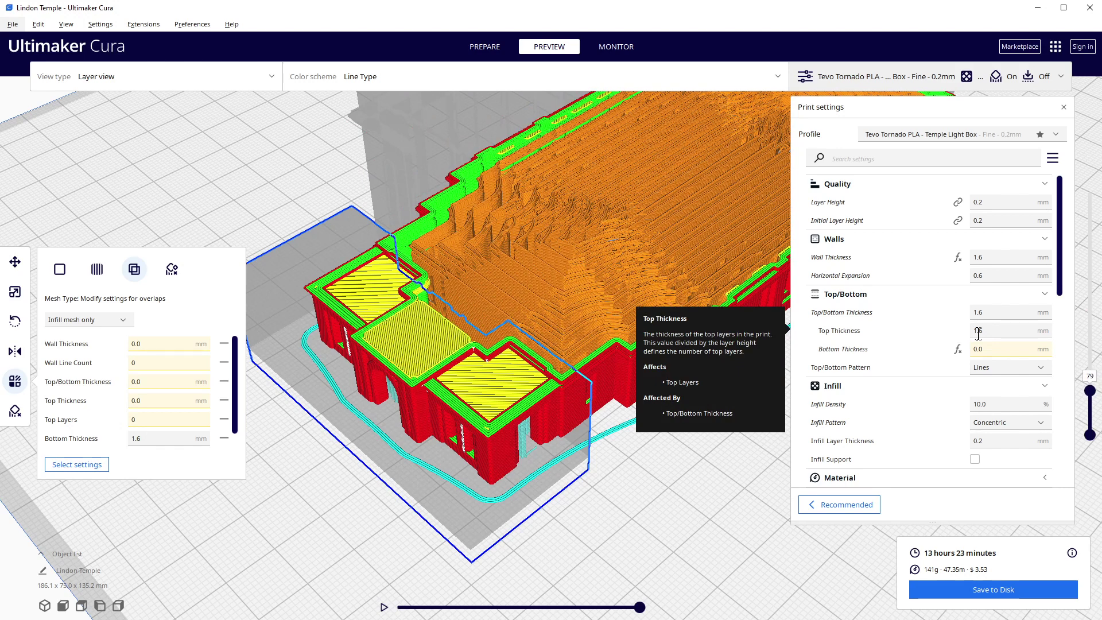
key(Up)
key(Up)
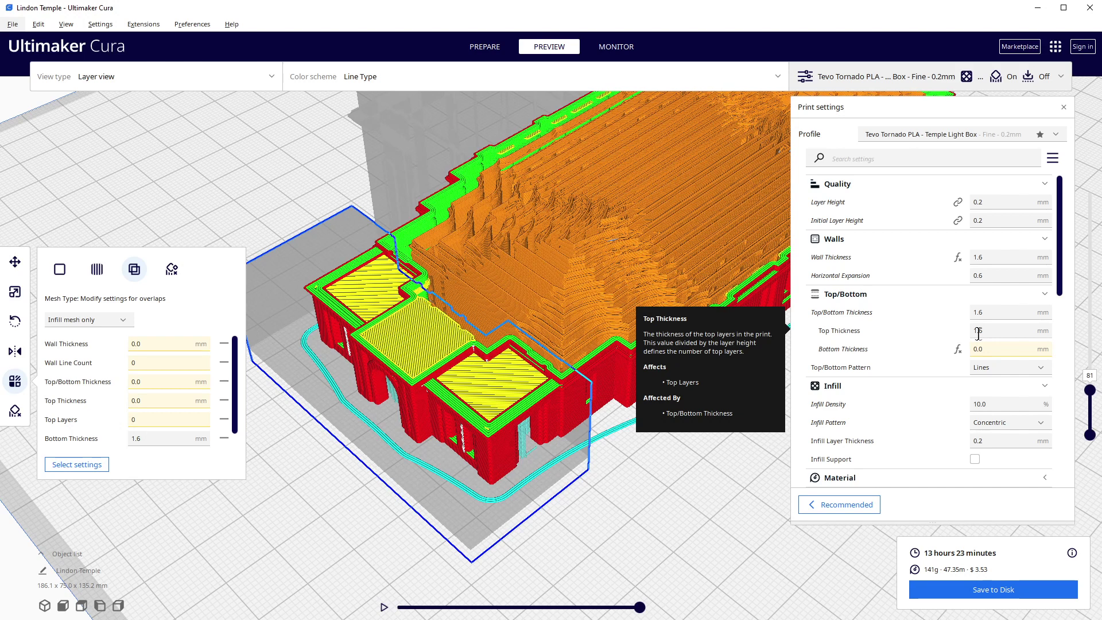
key(Up)
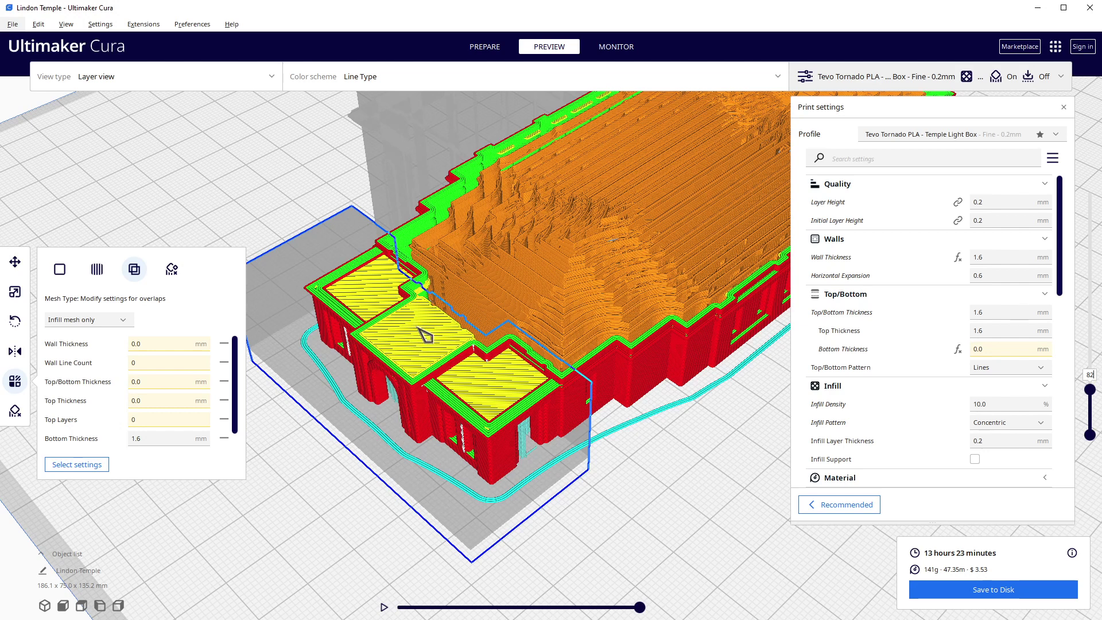
click(485, 49)
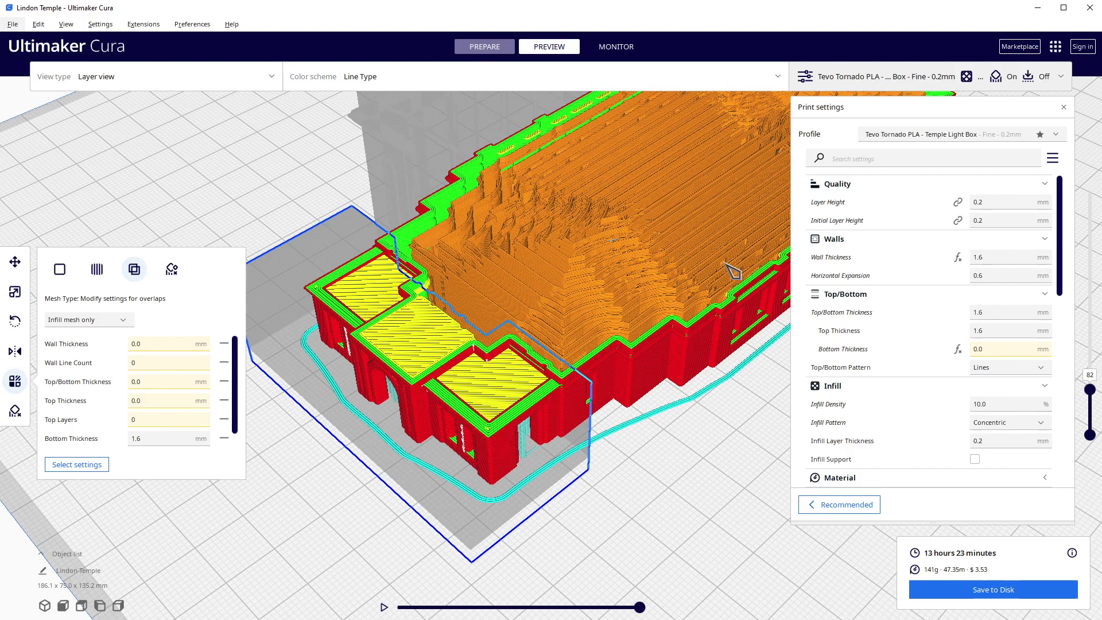
Step: Duplicate the portico modifier box via Multiply Selected (one copy) and select the copy
scroll(660, 313, down, 5)
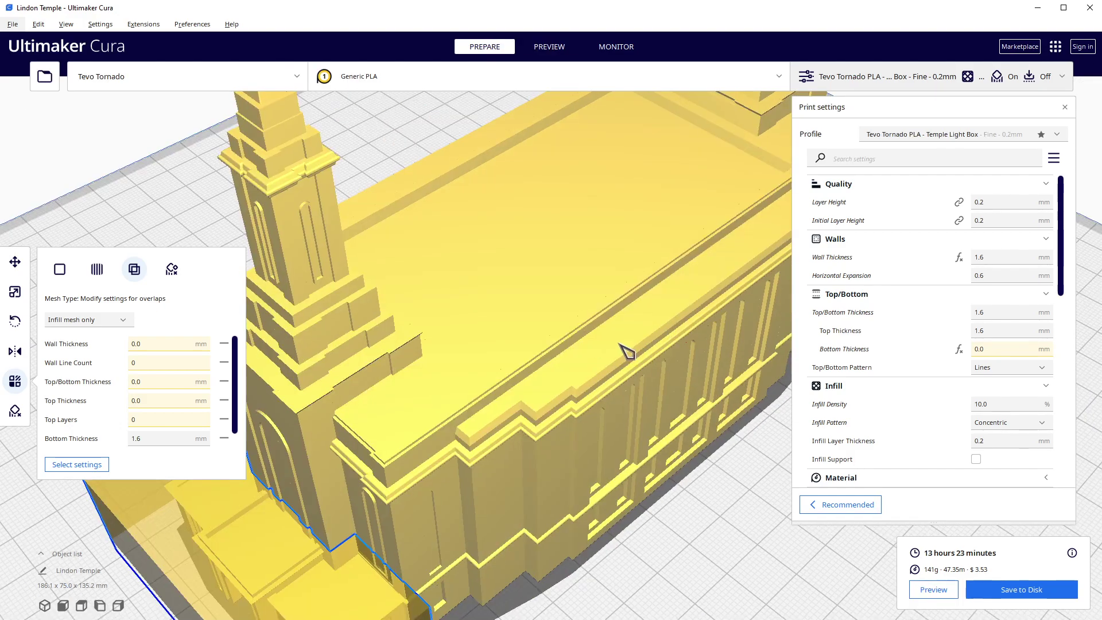
right_drag(634, 352, 613, 422)
right_drag(769, 451, 729, 537)
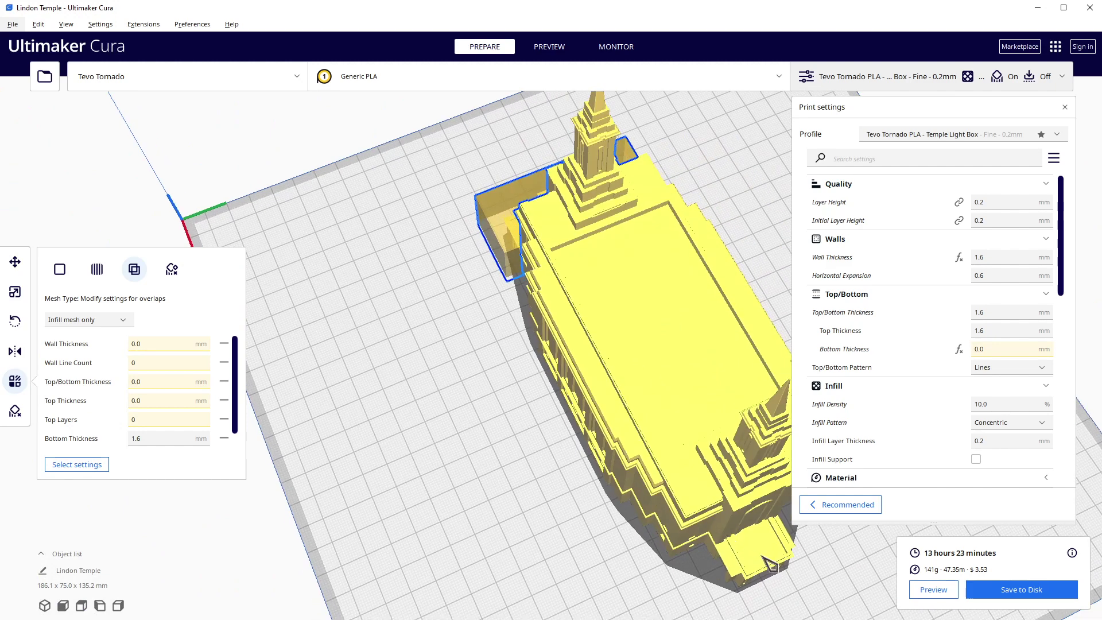
right_click(503, 214)
click(531, 245)
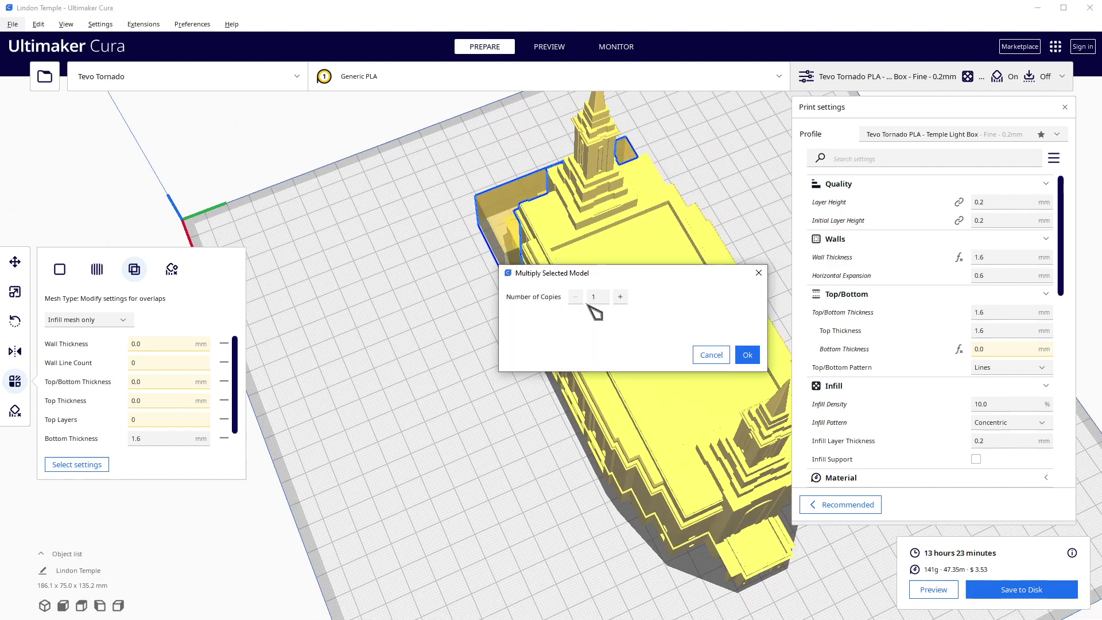
click(747, 355)
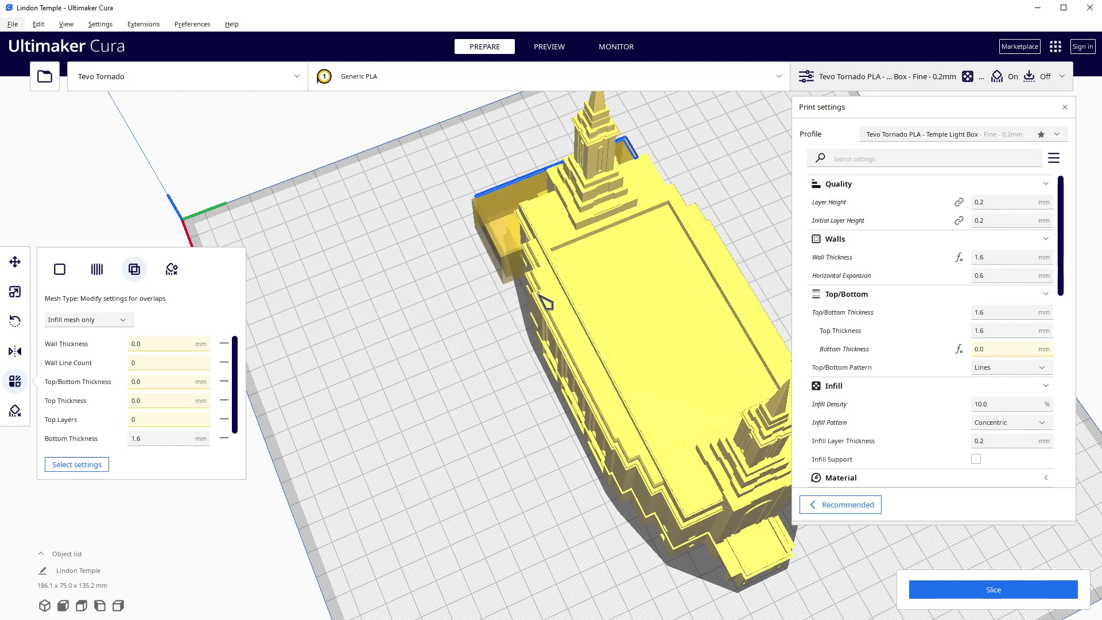
click(505, 230)
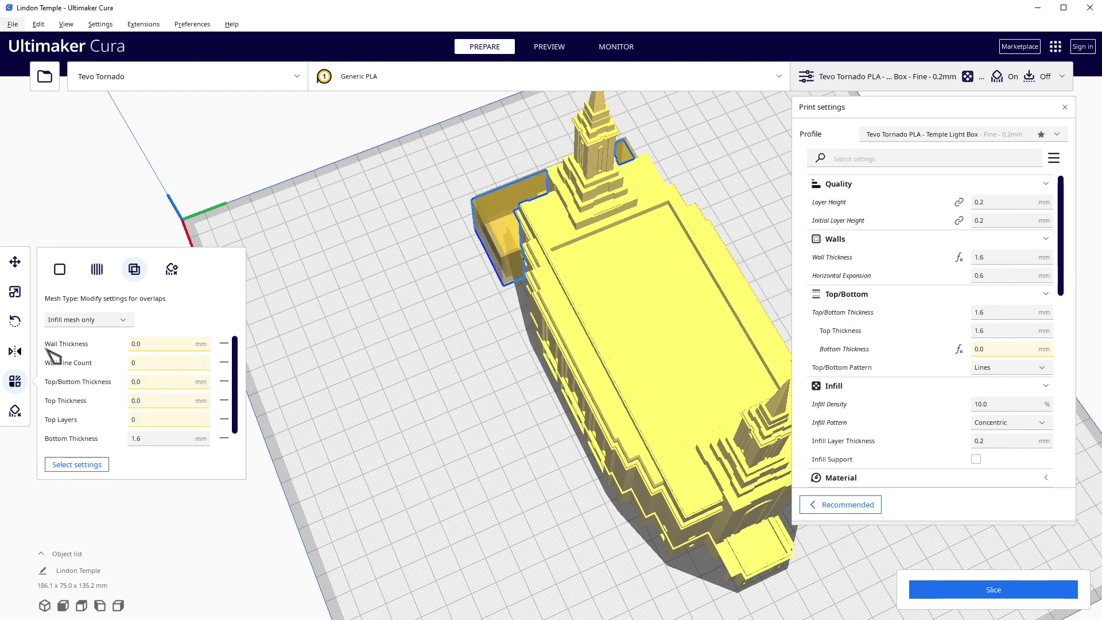
Step: Drag the box mesh along X to the temple's far end, ending at X 84.0351 mm
click(15, 262)
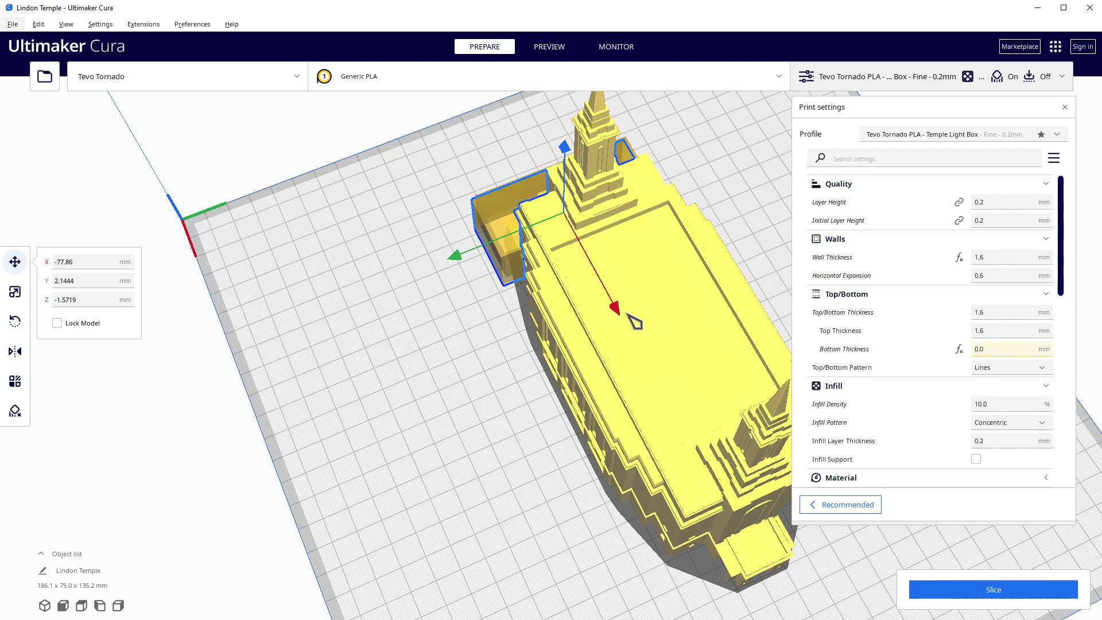
drag(619, 311, 804, 619)
right_drag(567, 492, 597, 477)
right_drag(692, 496, 555, 152)
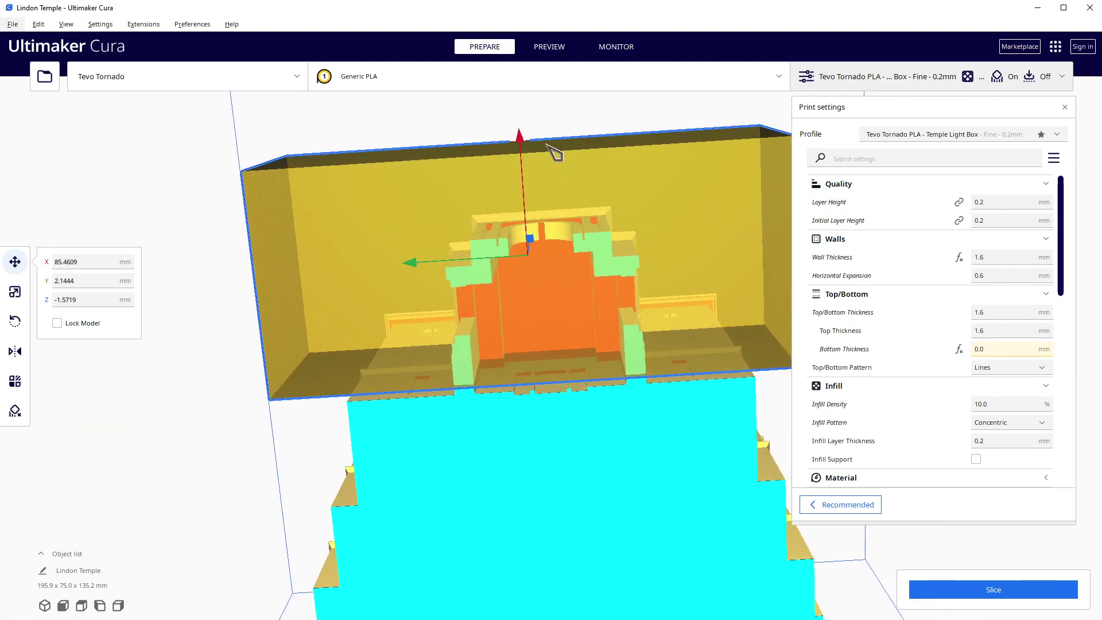
drag(520, 140, 526, 150)
right_drag(677, 250, 713, 462)
Step: Orbit the view from the facade down onto the temple's roof
right_drag(585, 411, 565, 360)
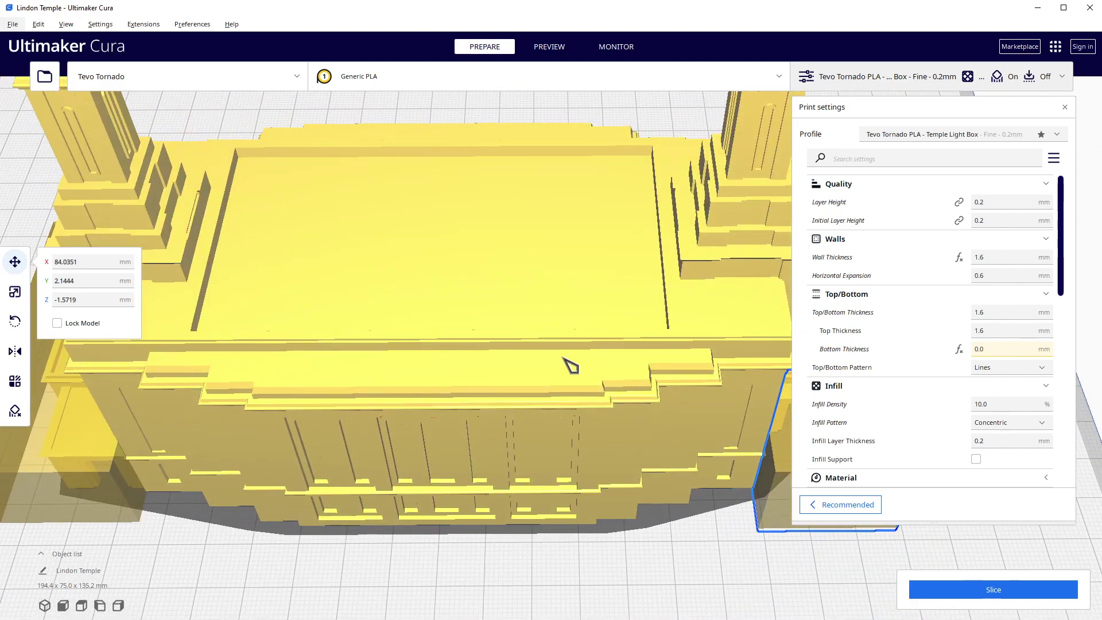
right_drag(488, 277, 451, 287)
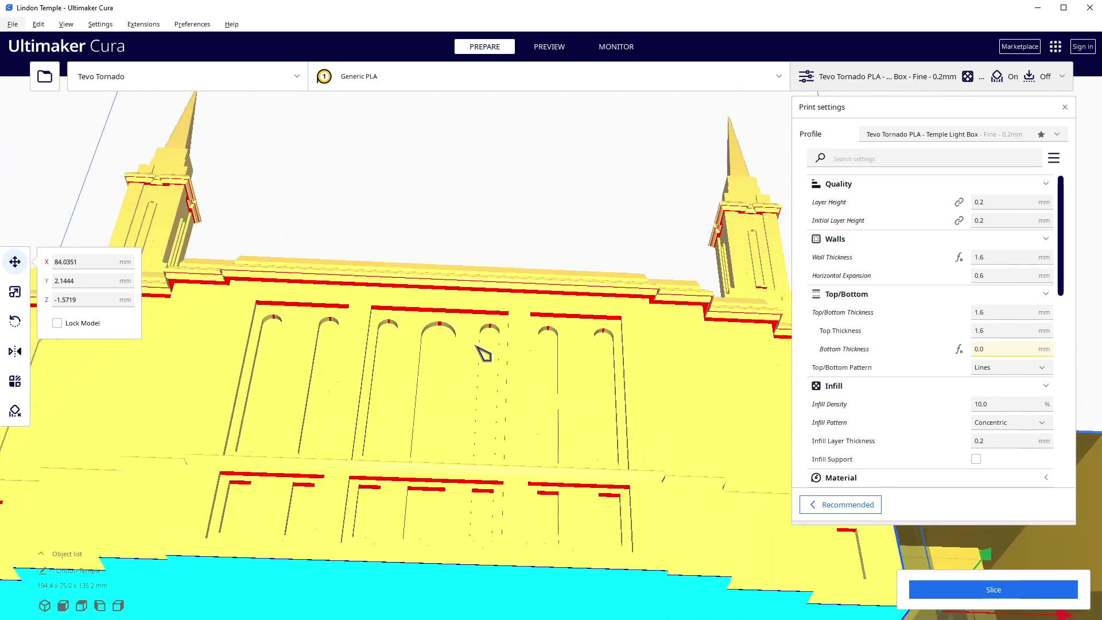
right_drag(485, 352, 463, 485)
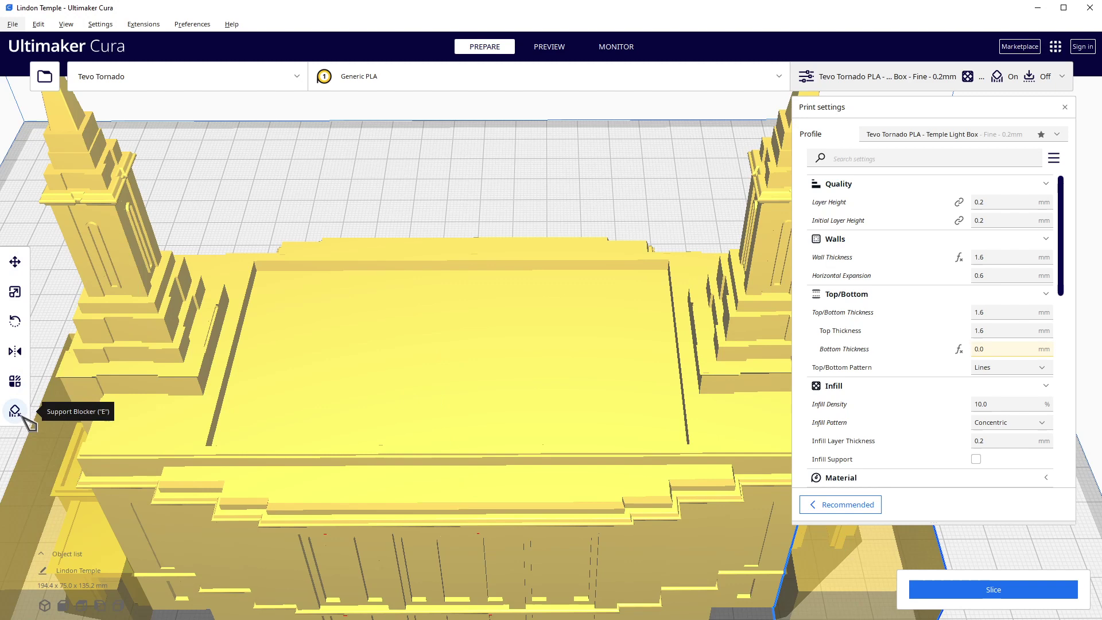
Step: Add a support-blocker cube on the temple's main roof
click(24, 417)
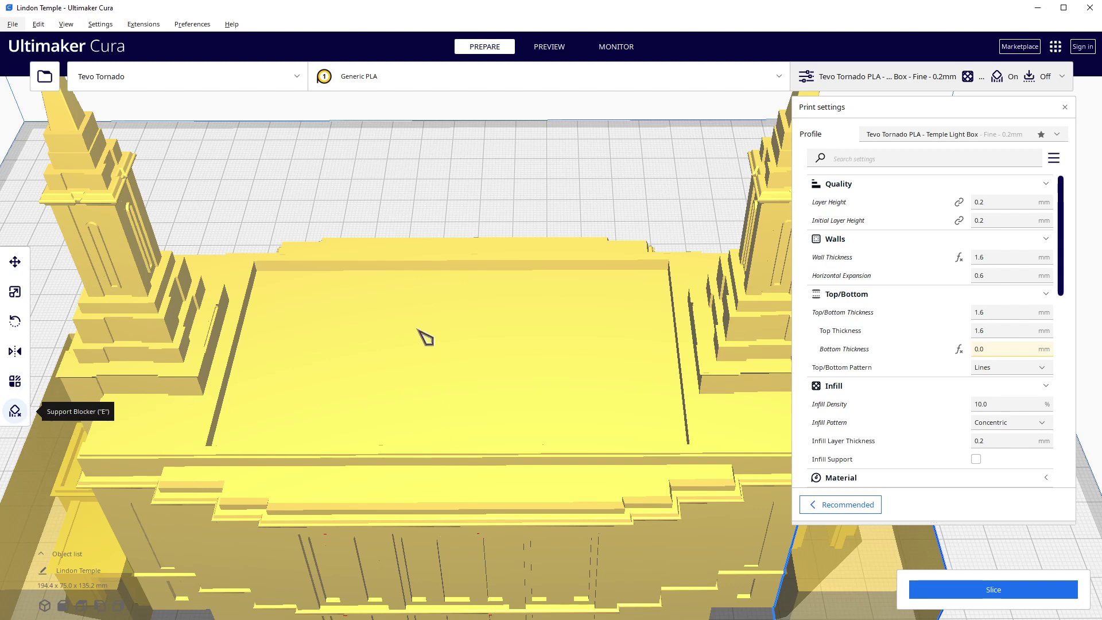
click(385, 385)
click(19, 415)
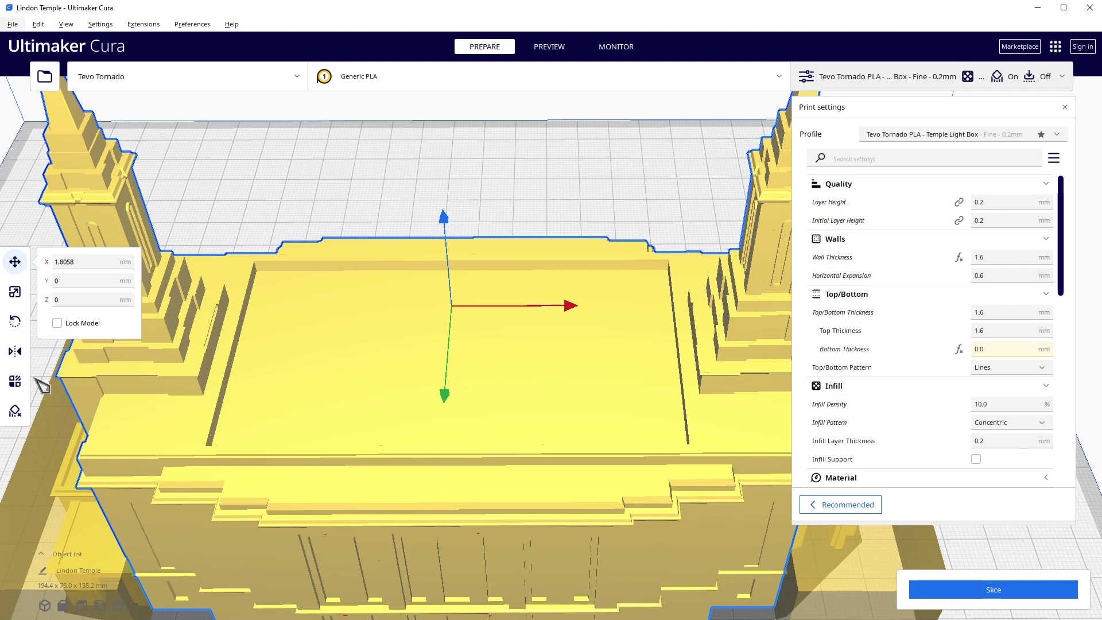
click(17, 415)
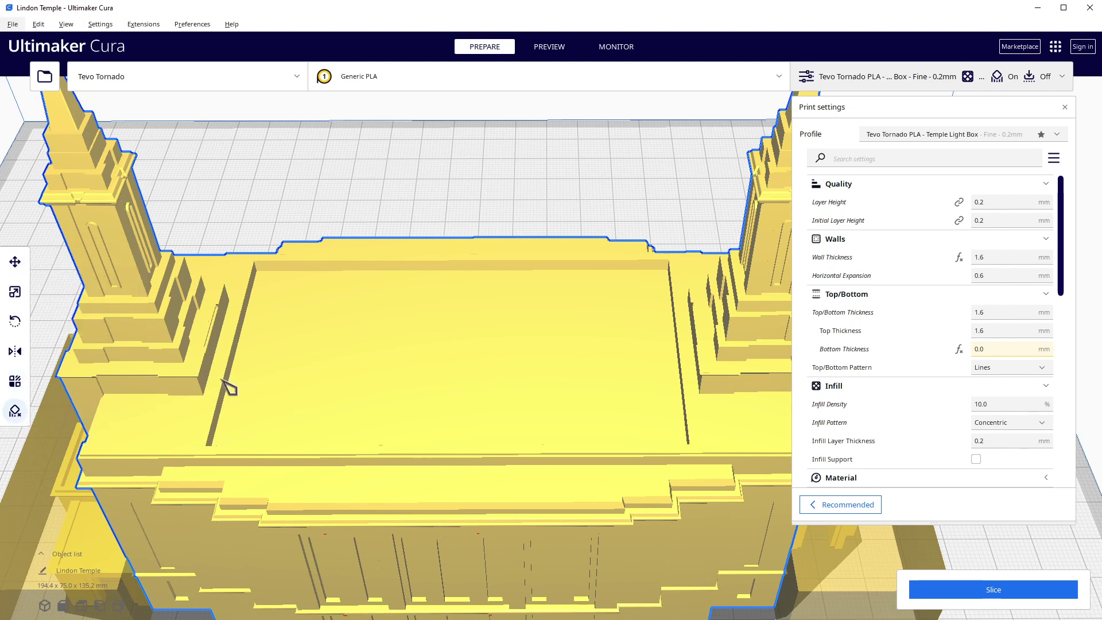
click(436, 350)
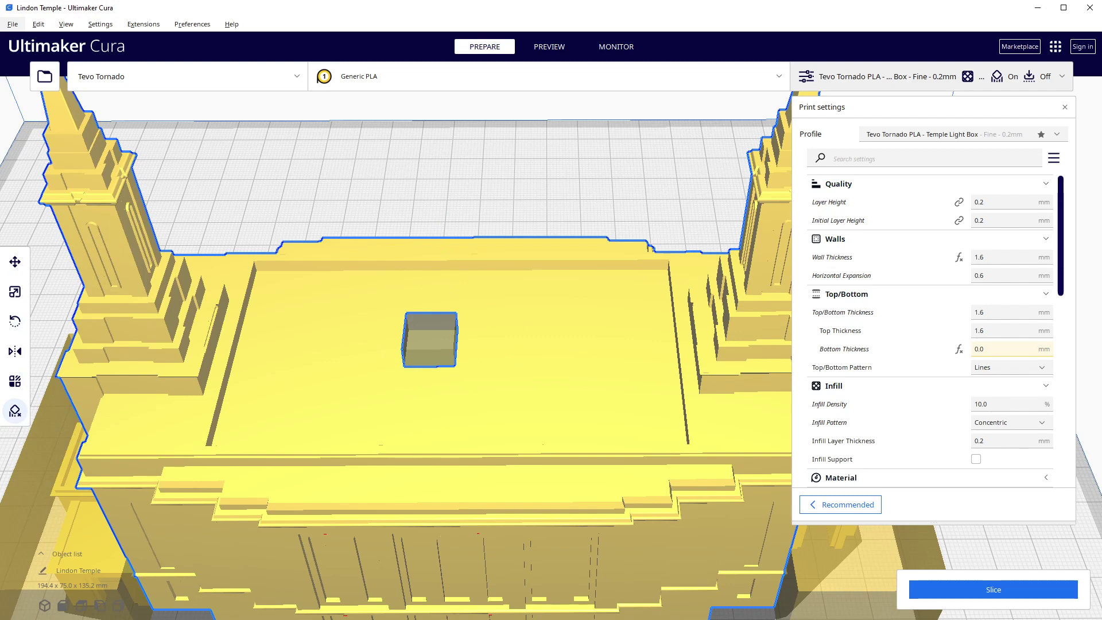
Step: Stretch the blocker to about 88.5 mm along X and slide it across the roof
click(15, 292)
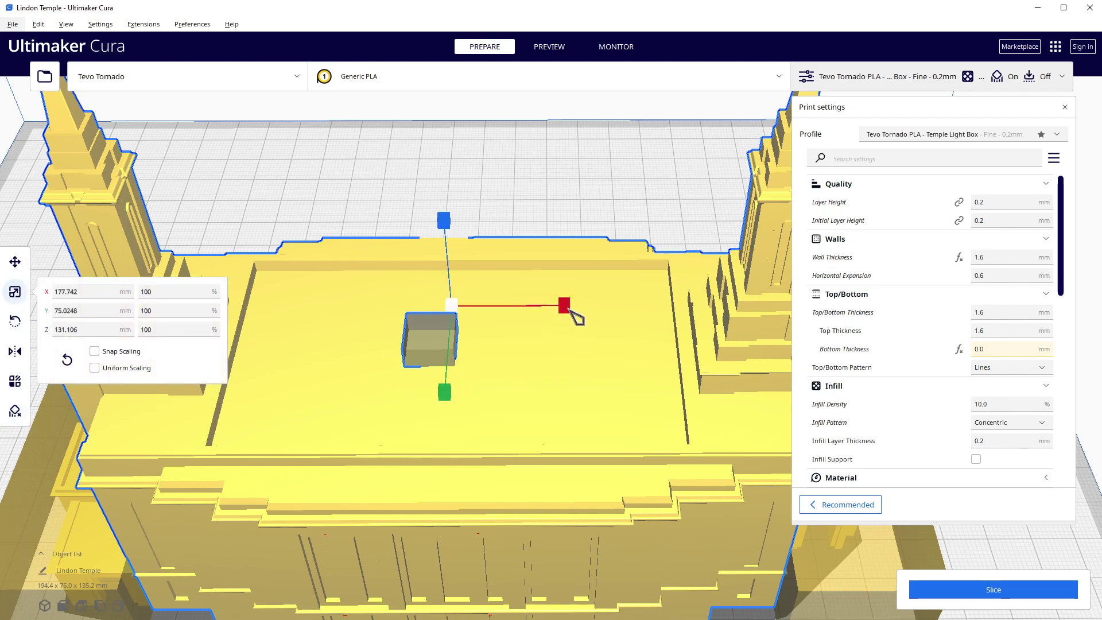
drag(572, 314, 1071, 328)
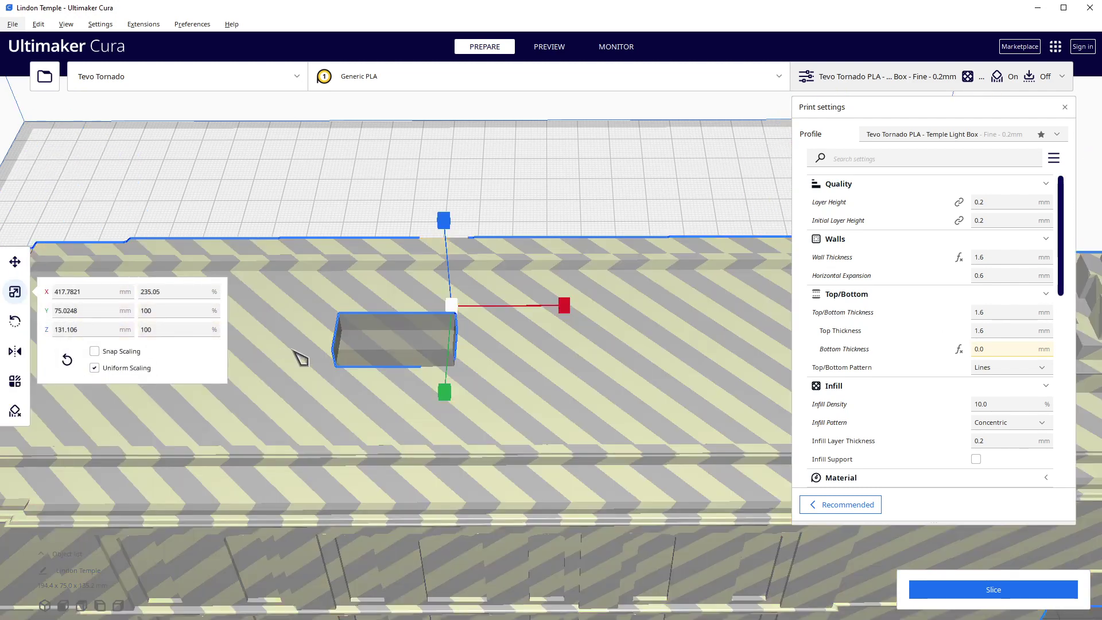
key(ctrl+z)
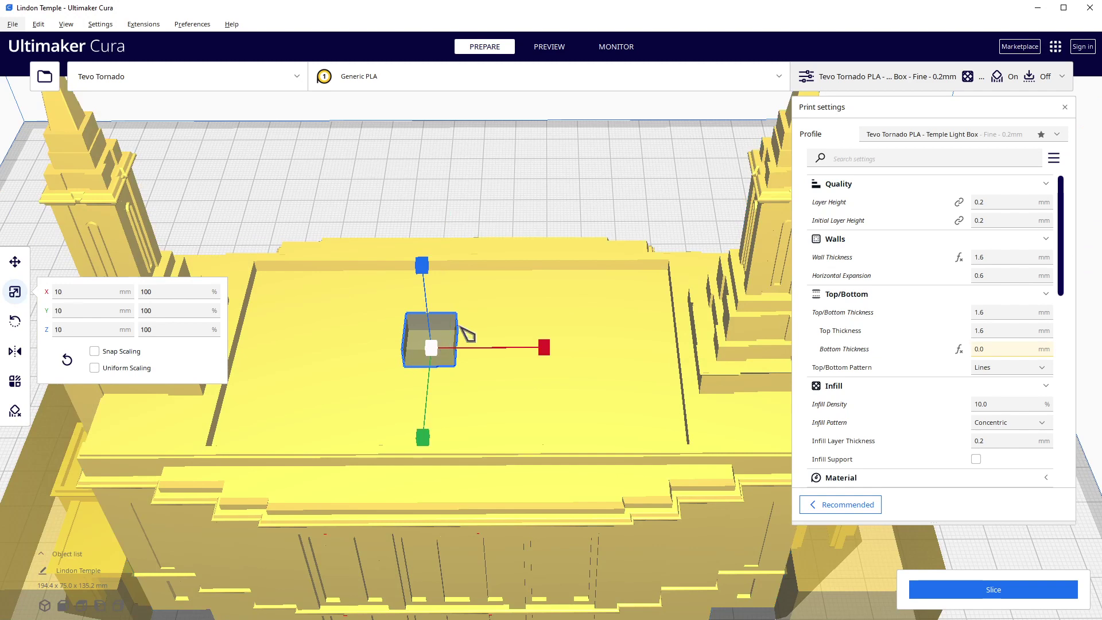
drag(544, 348, 1100, 356)
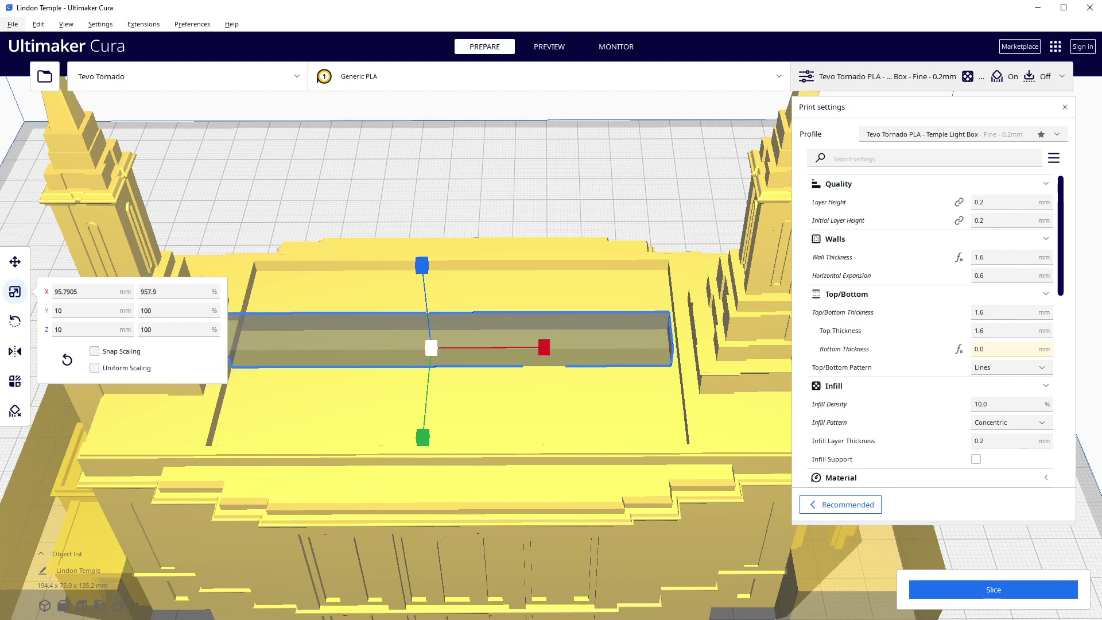
click(15, 262)
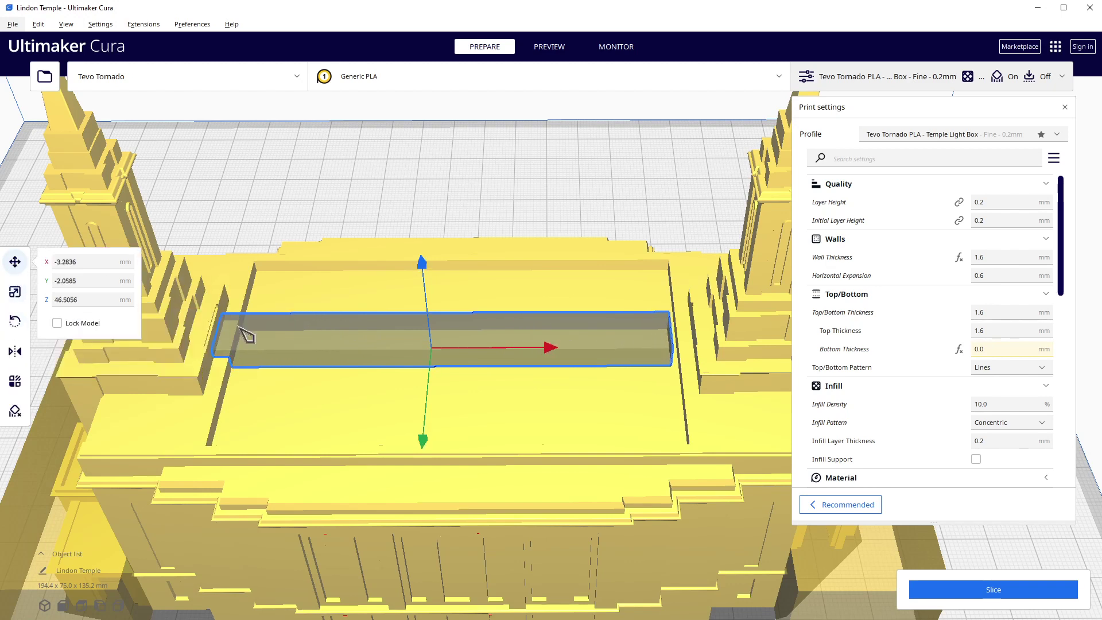
click(548, 356)
drag(554, 352, 517, 344)
click(16, 292)
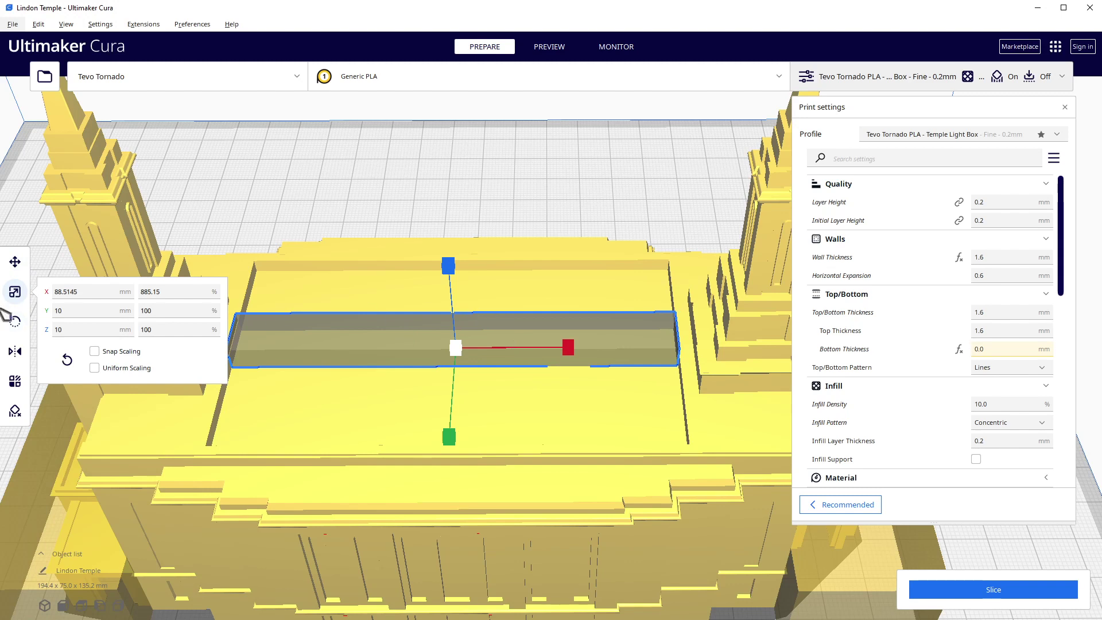
click(15, 263)
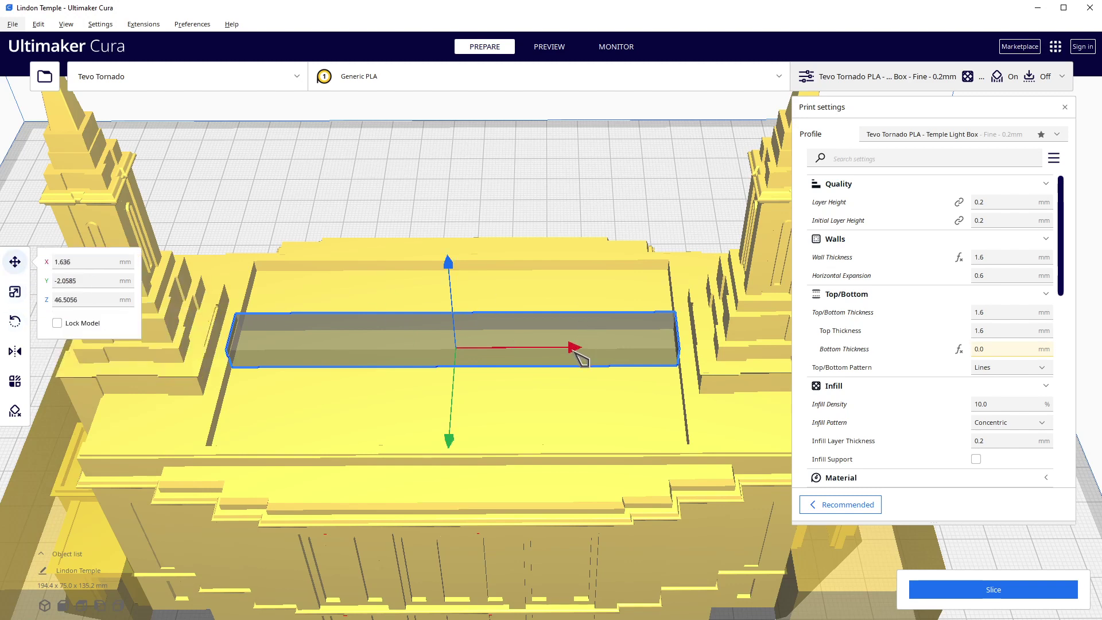
drag(577, 352, 576, 354)
right_drag(577, 354, 435, 352)
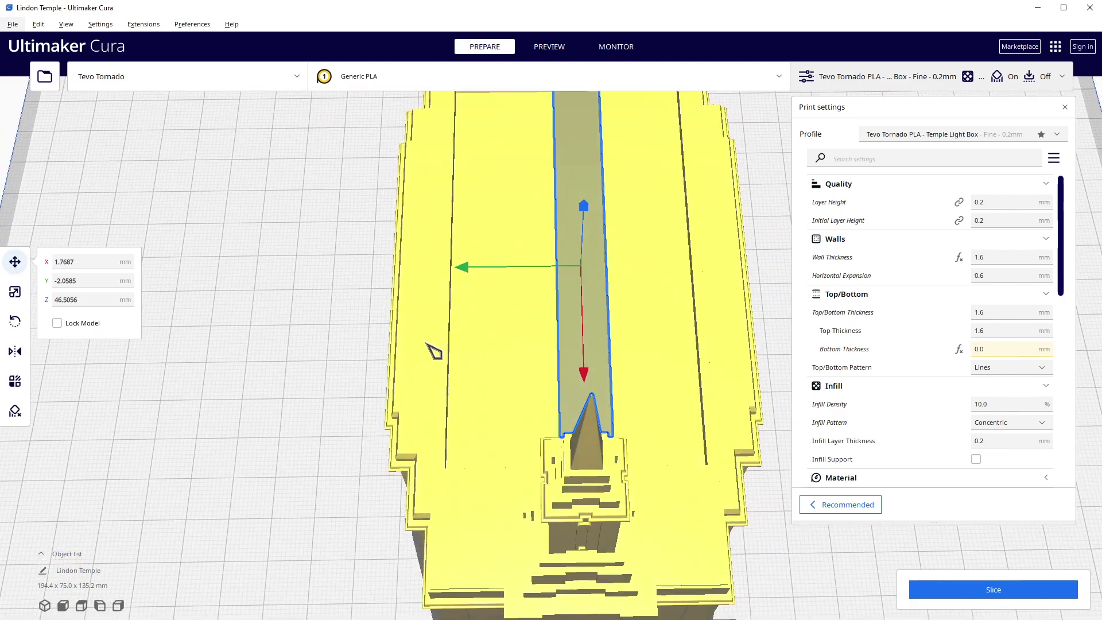
Step: Size the block to about 50 mm along Y and align it over the roof
click(15, 294)
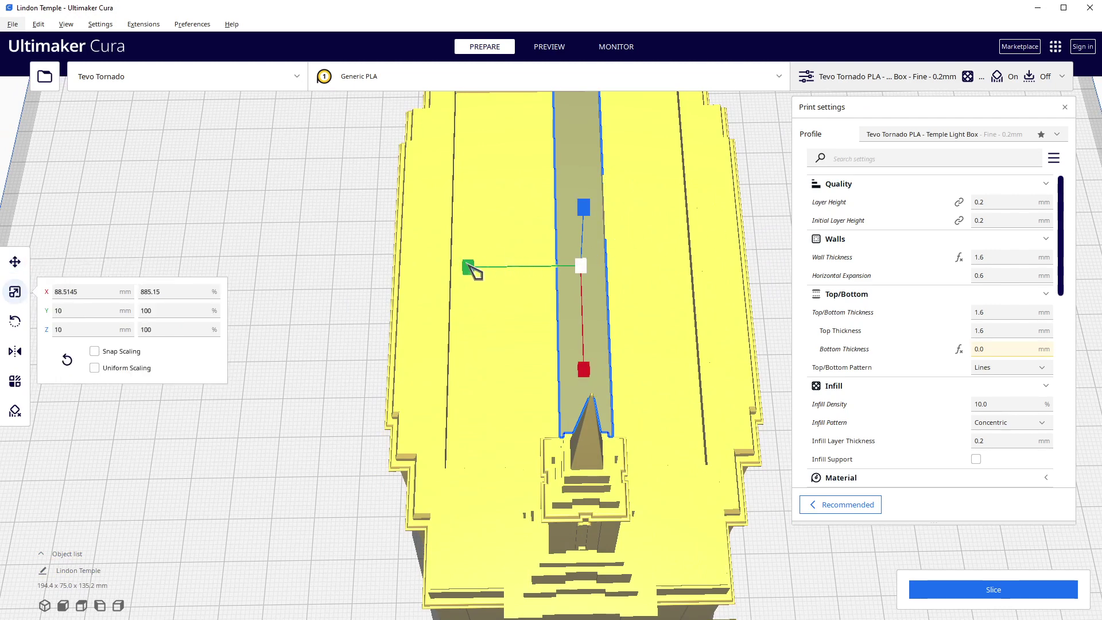
drag(472, 266, 173, 283)
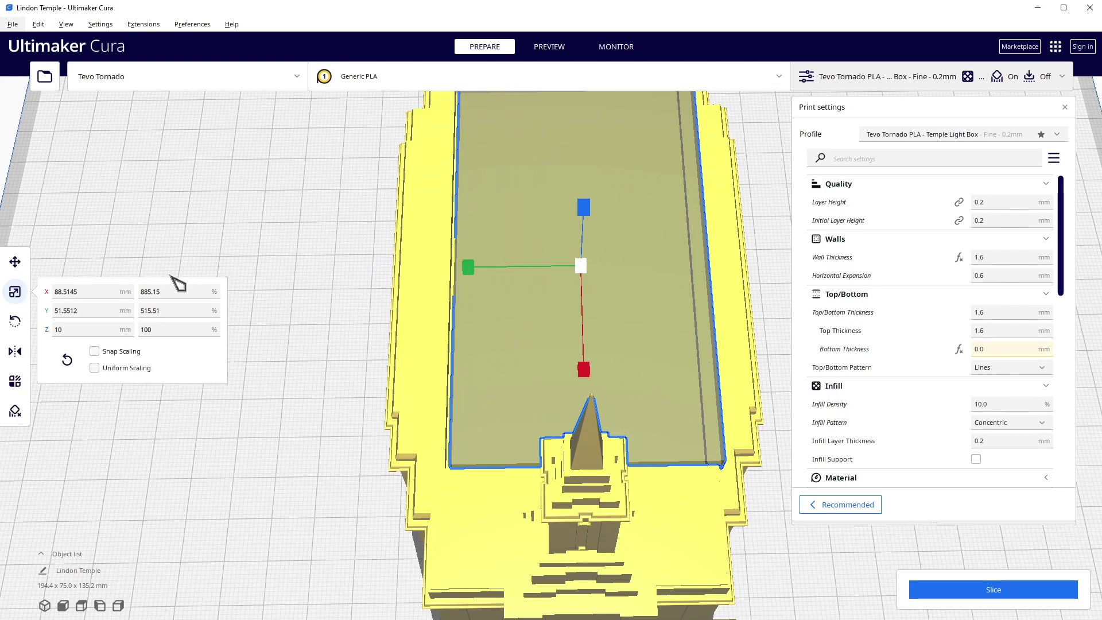
click(15, 263)
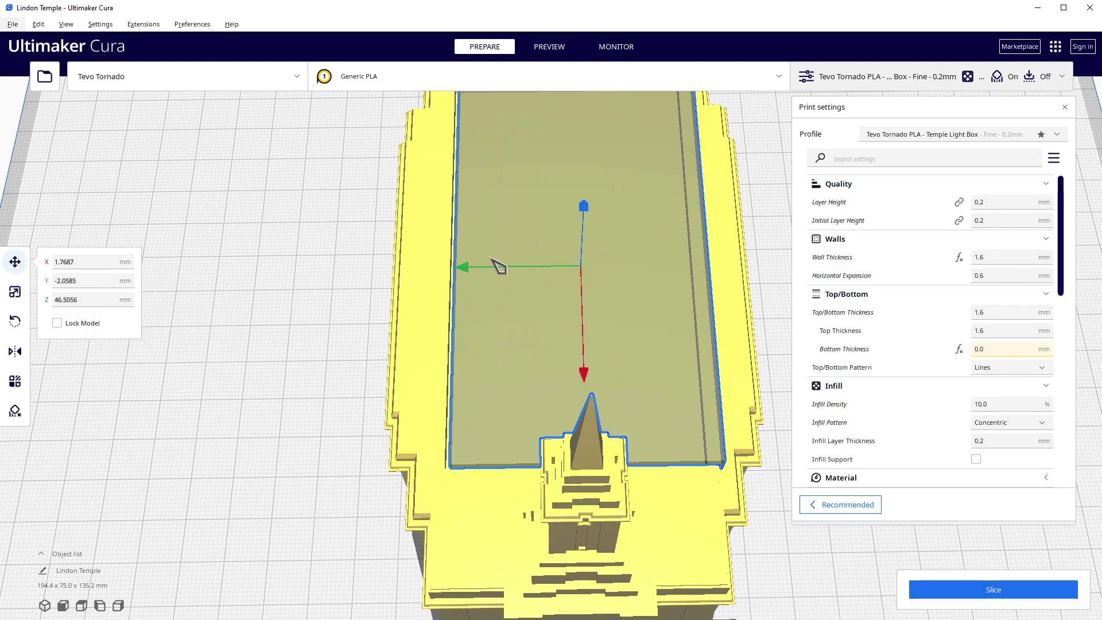
drag(466, 271, 448, 271)
click(15, 293)
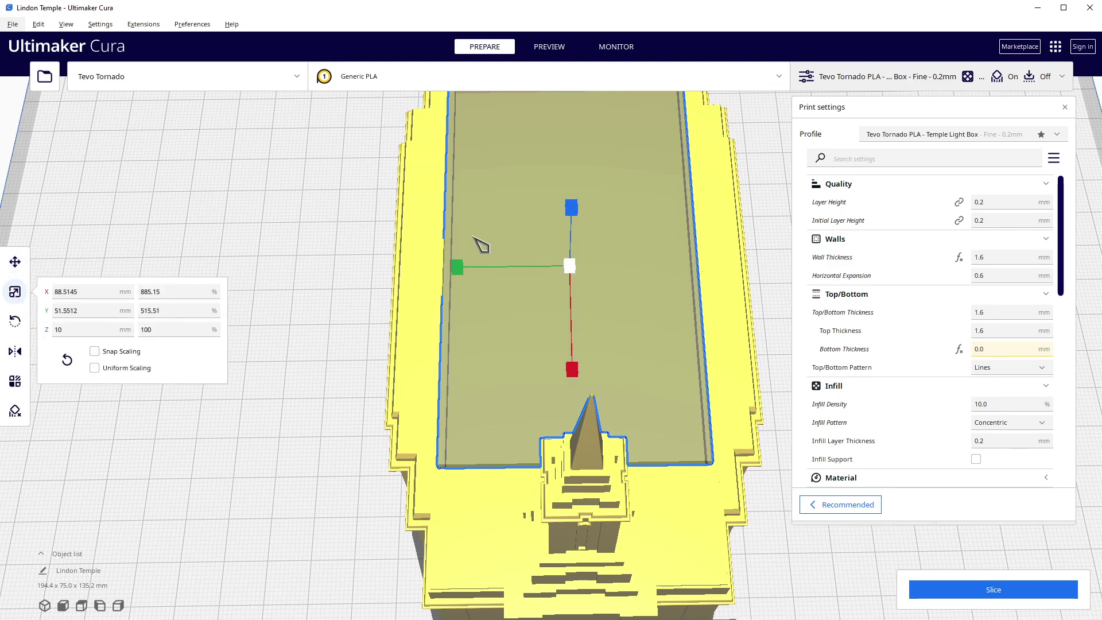
drag(462, 268, 484, 279)
right_drag(447, 371, 603, 313)
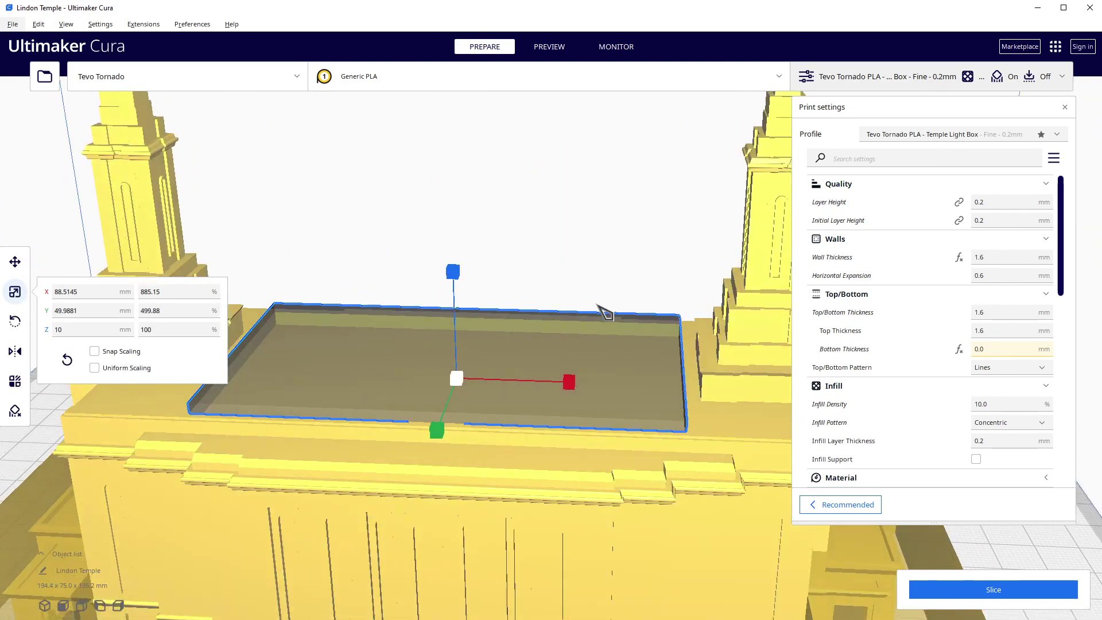
click(15, 262)
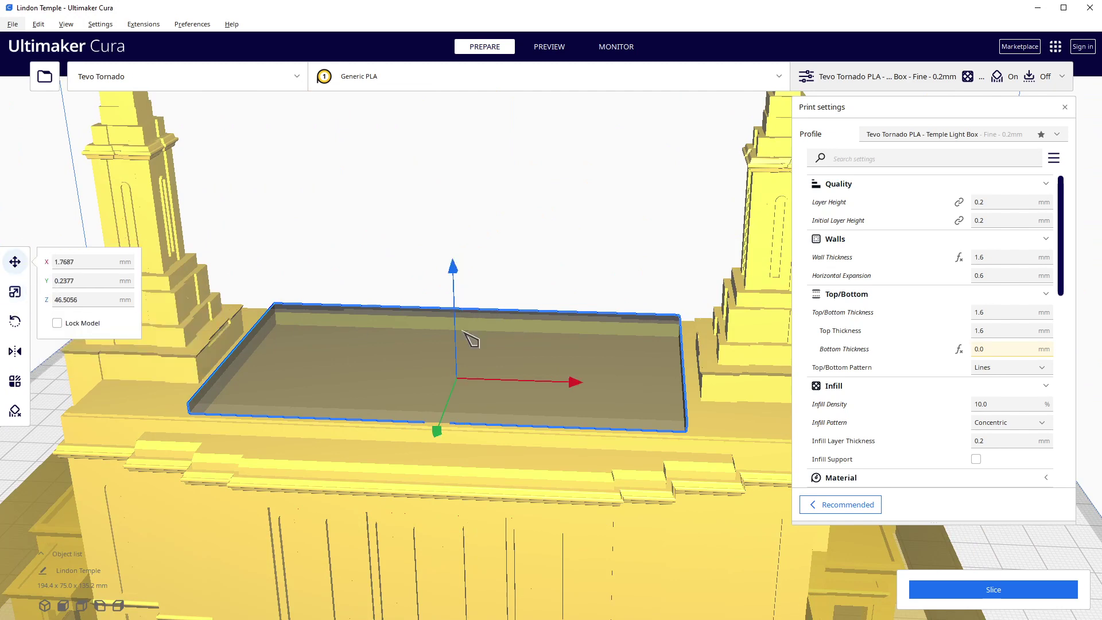
scroll(461, 336, up, 2)
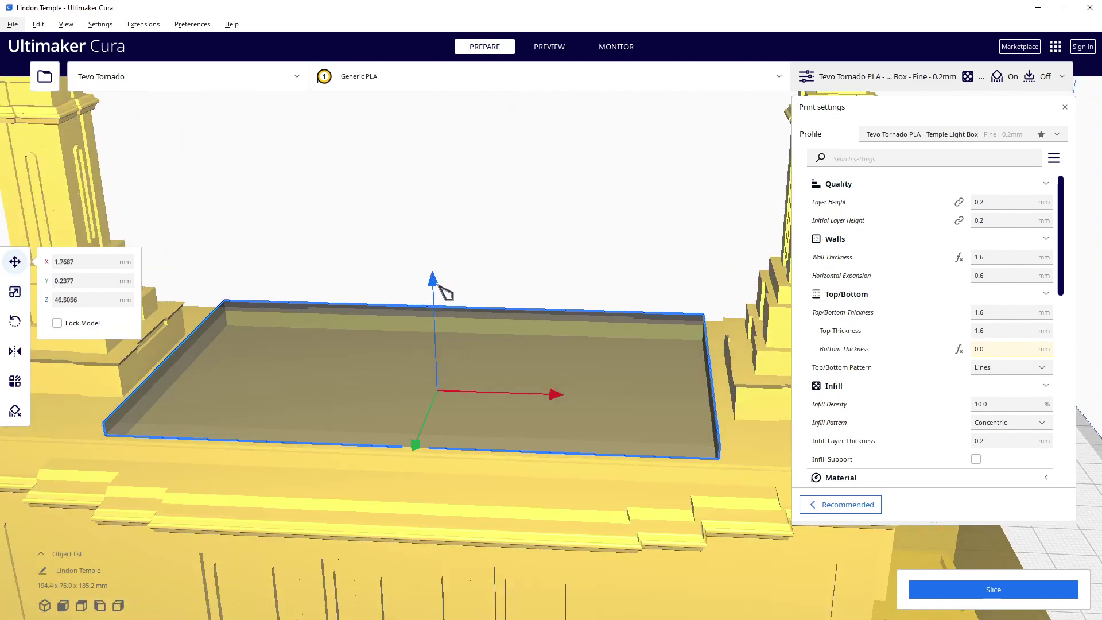
Step: Raise the roof tray about 3.2 mm along Z to Z 49.7127 mm
mouse_move(438, 287)
mouse_down()
mouse_move(433, 255)
mouse_move(434, 266)
mouse_up()
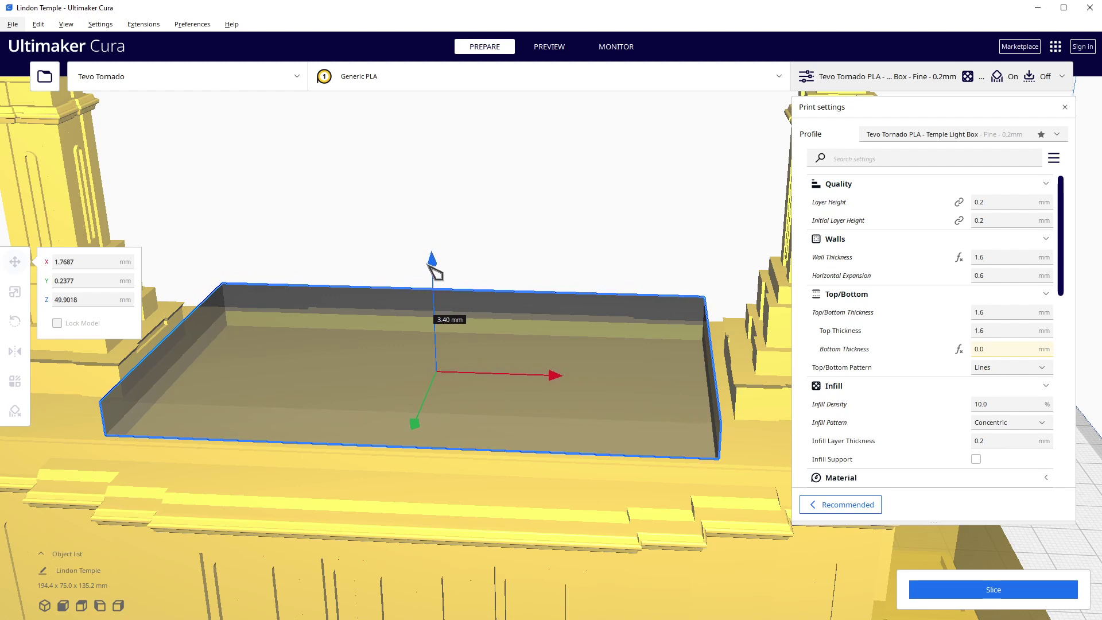
drag(433, 267, 434, 267)
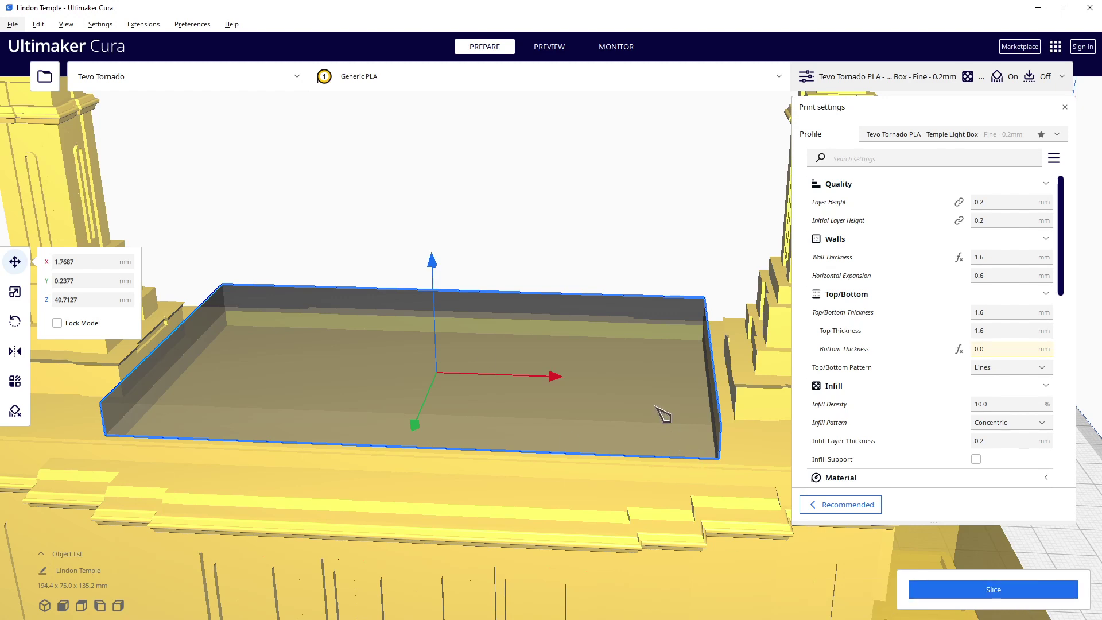
scroll(663, 414, up, 1)
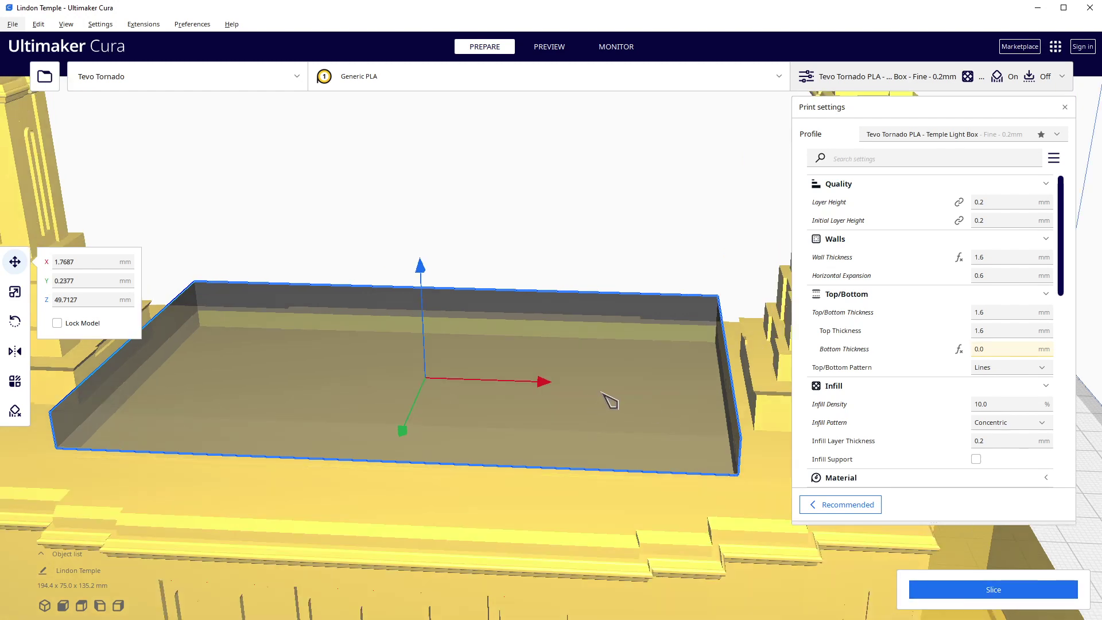
Step: Set the box's per-model settings to modify overlaps and pick settings to customize
click(15, 382)
click(136, 355)
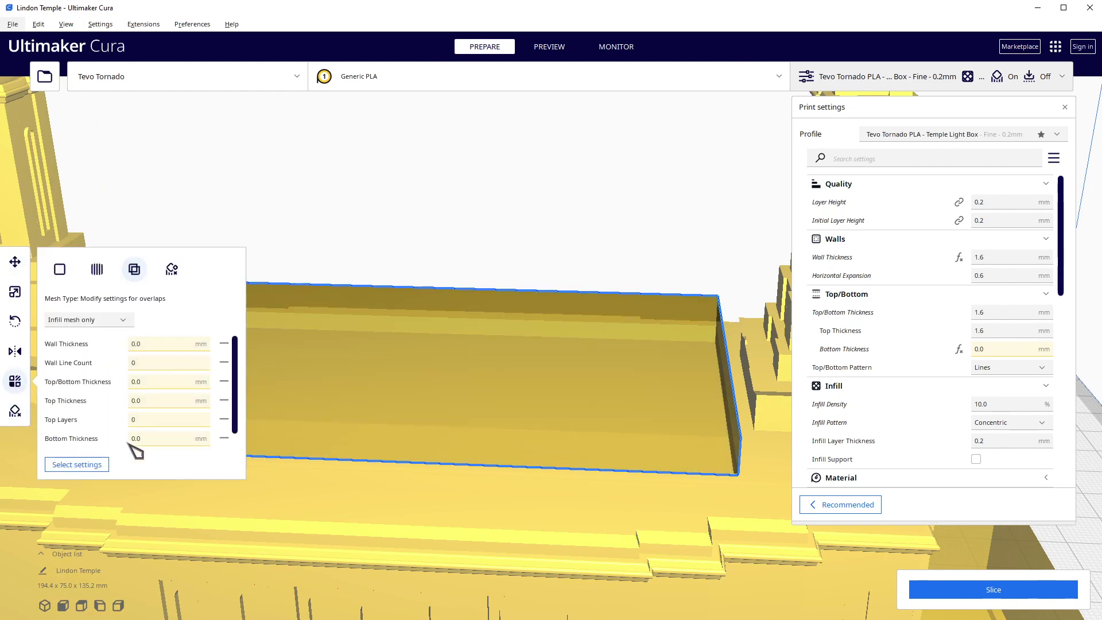
click(69, 467)
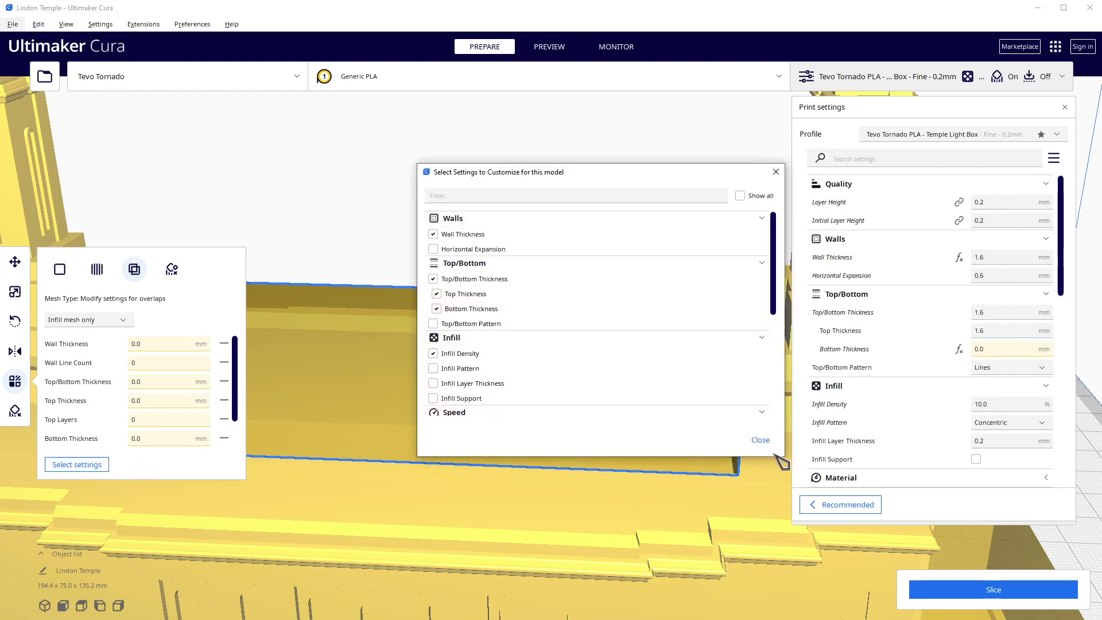
click(760, 440)
Step: Set the roof box's Infill Density to 0%
scroll(151, 418, down, 3)
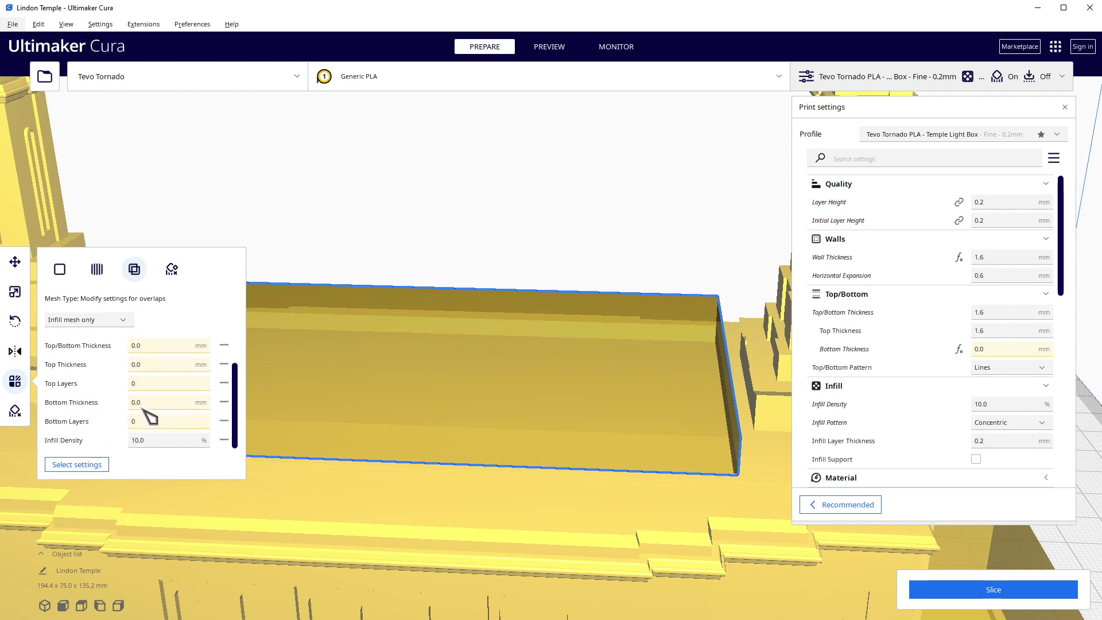
click(132, 440)
text(0)
key(Return)
scroll(480, 411, up, 3)
scroll(467, 401, down, 2)
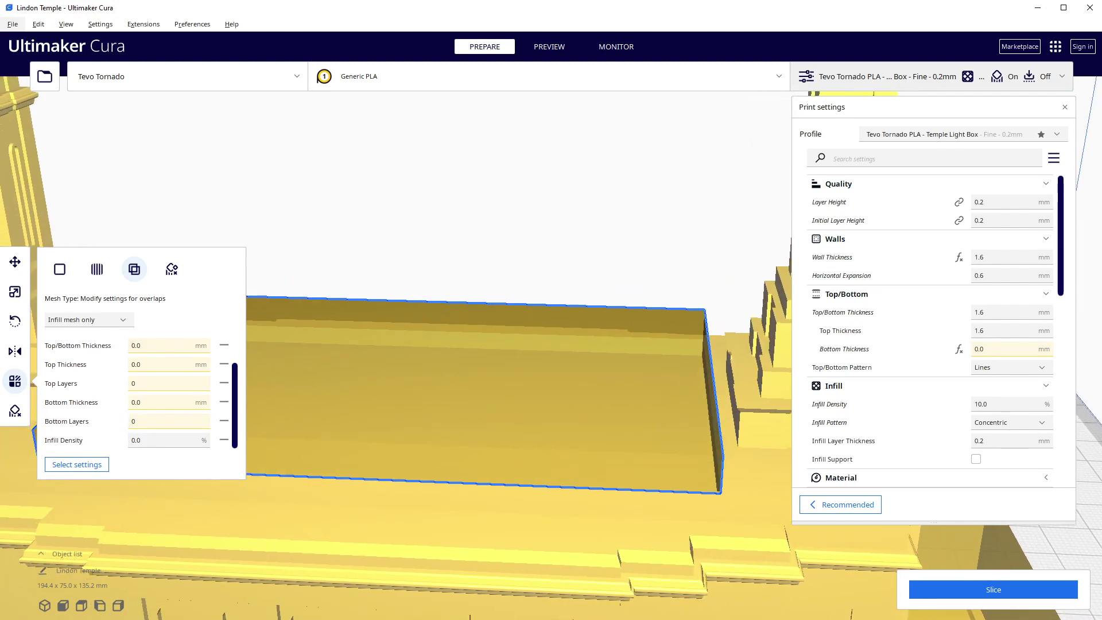
click(15, 292)
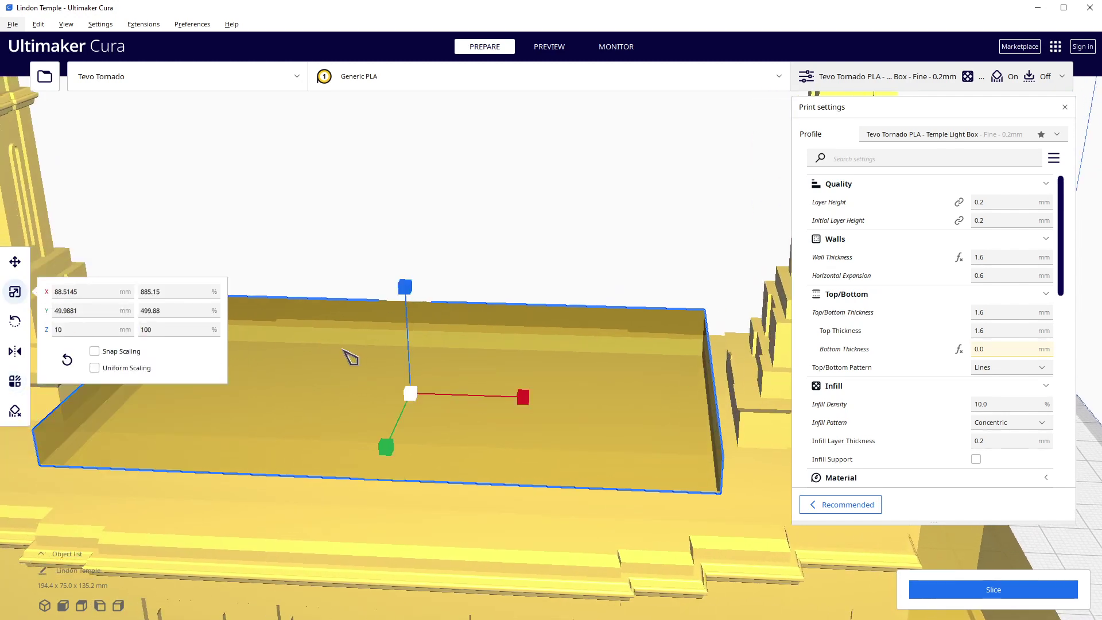
Step: Slice the temple (13 hours 26 minutes, 142 g) and open the layer preview
click(15, 261)
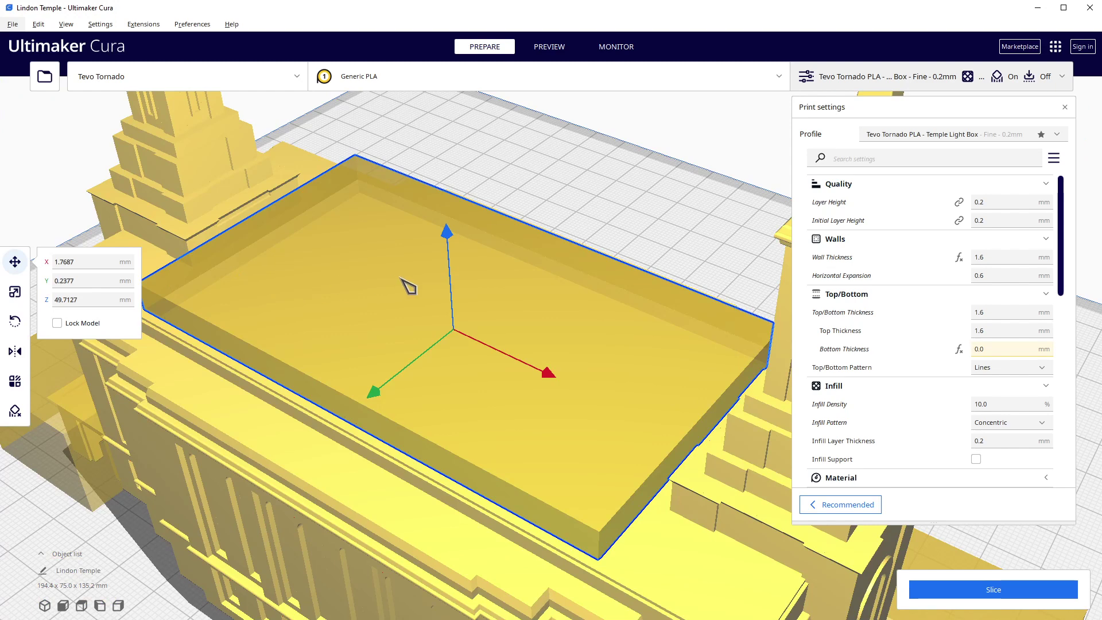
click(643, 154)
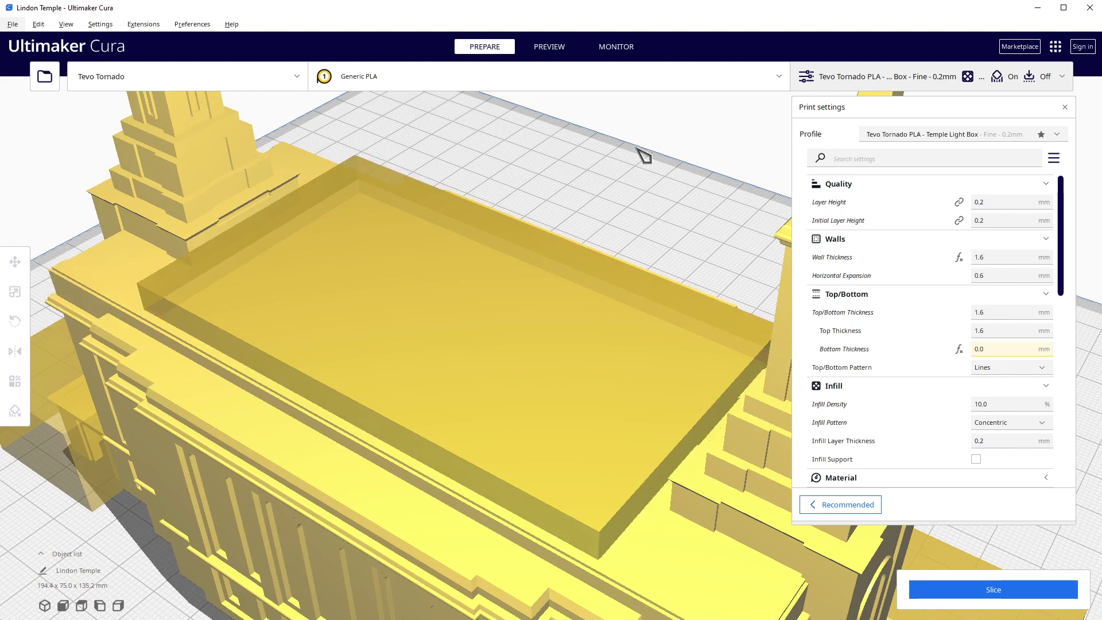
click(989, 592)
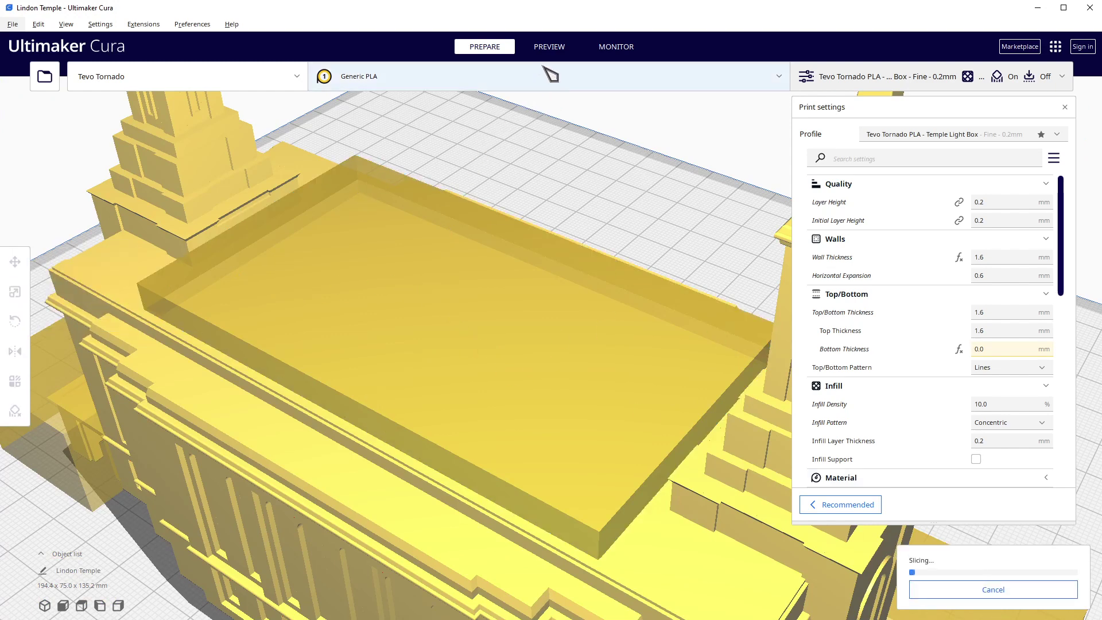
click(549, 47)
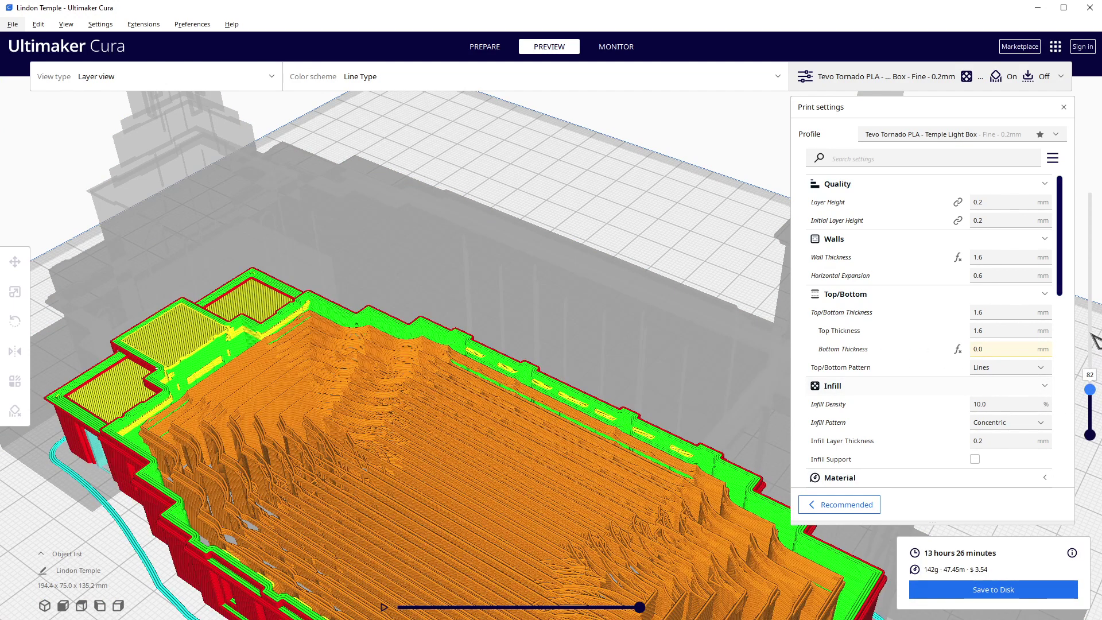
Step: Step the preview between layers 248 and 250 to check the roof's yellow top skin
drag(1093, 393, 1095, 332)
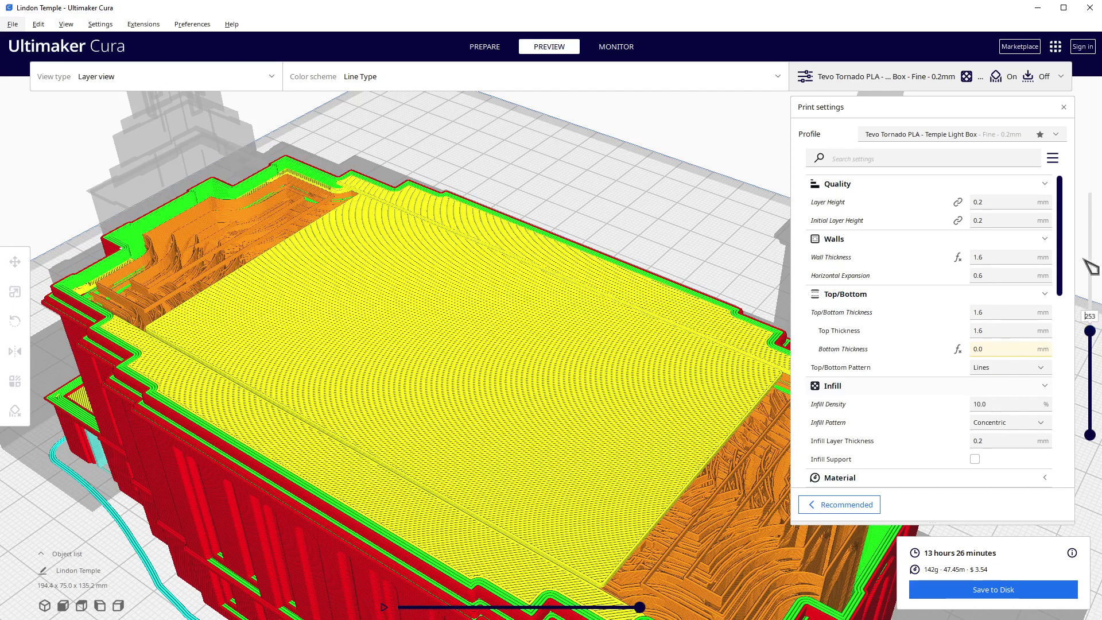
key(Down)
key(Down)
key(Down)
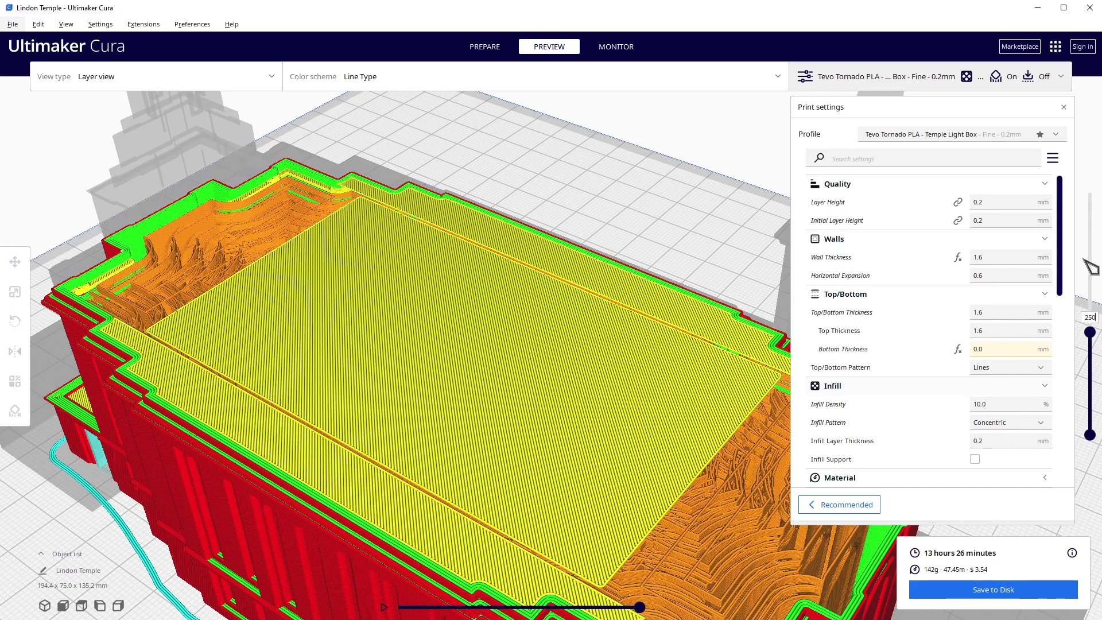
key(Down)
key(Down)
key(Up)
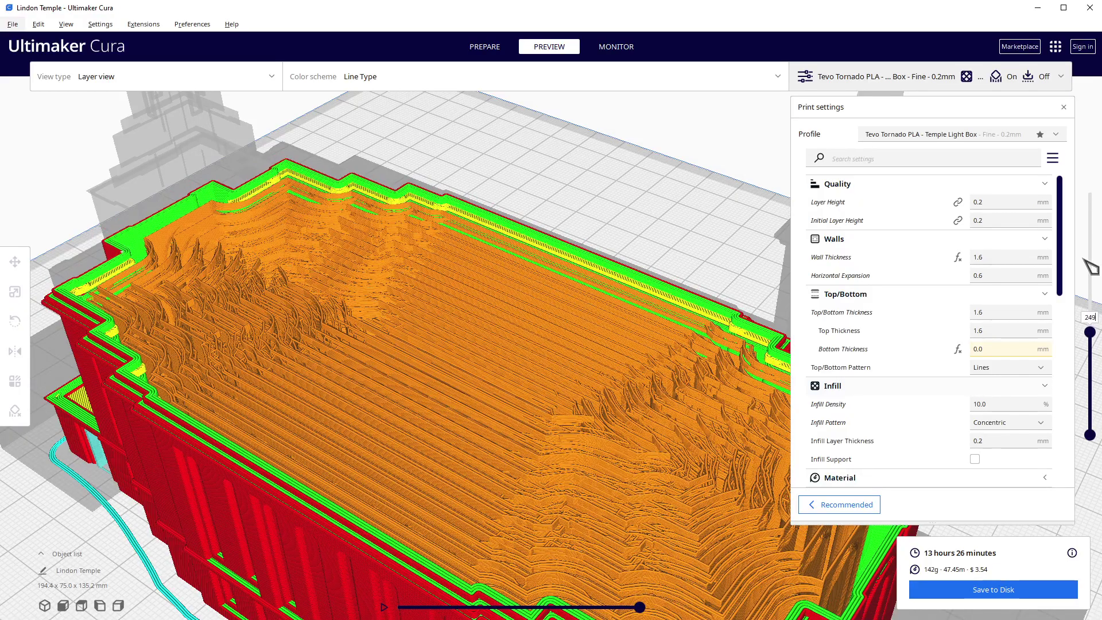
scroll(510, 432, up, 6)
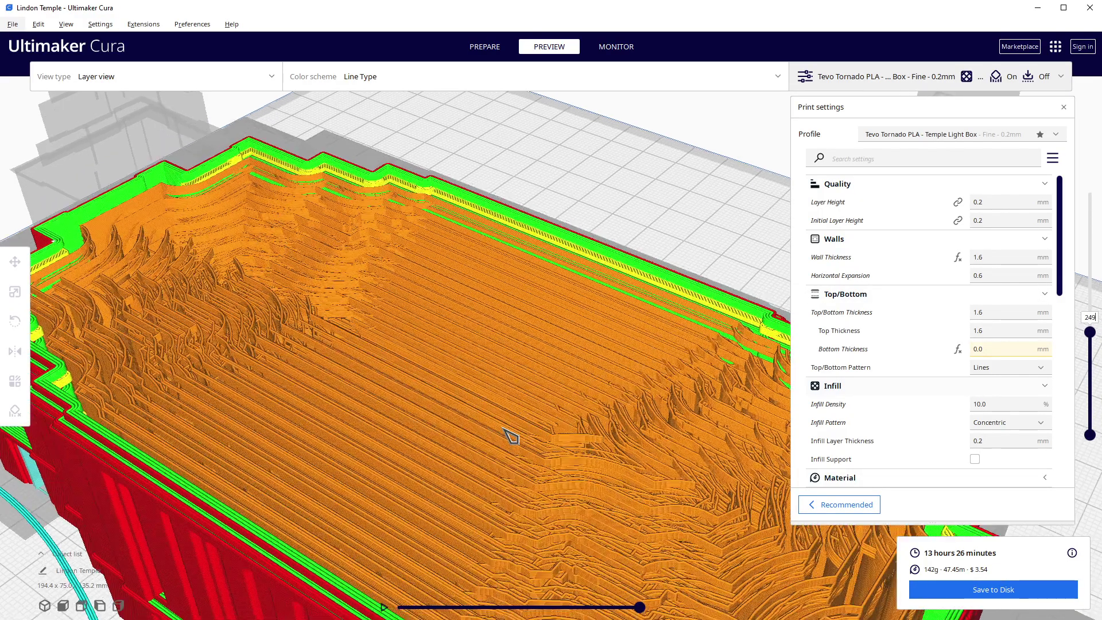
scroll(488, 382, up, 4)
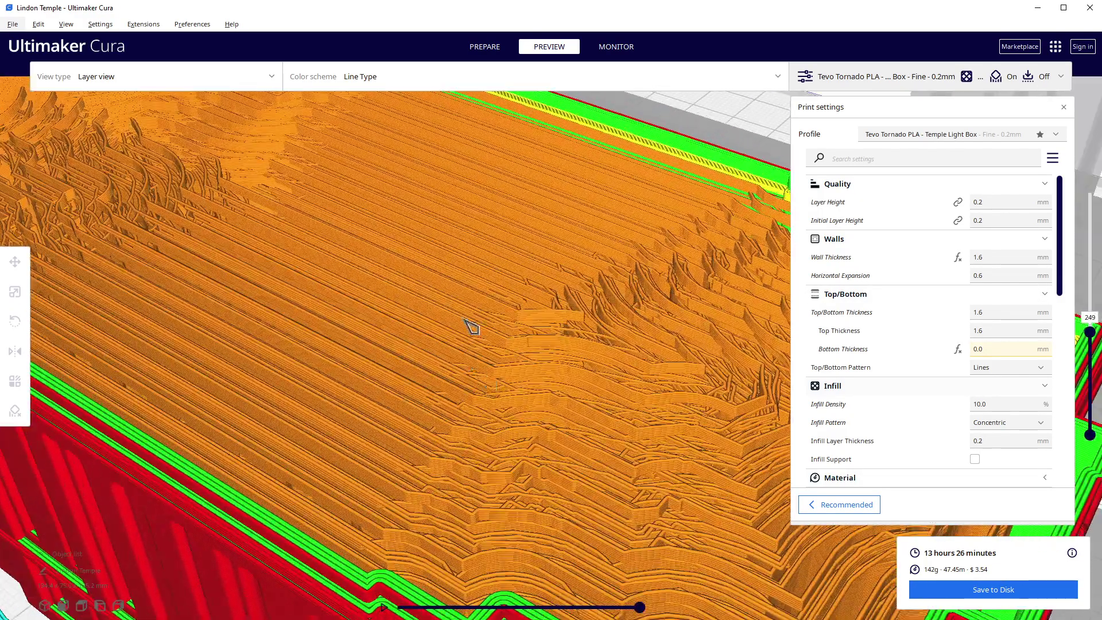
scroll(505, 396, down, 6)
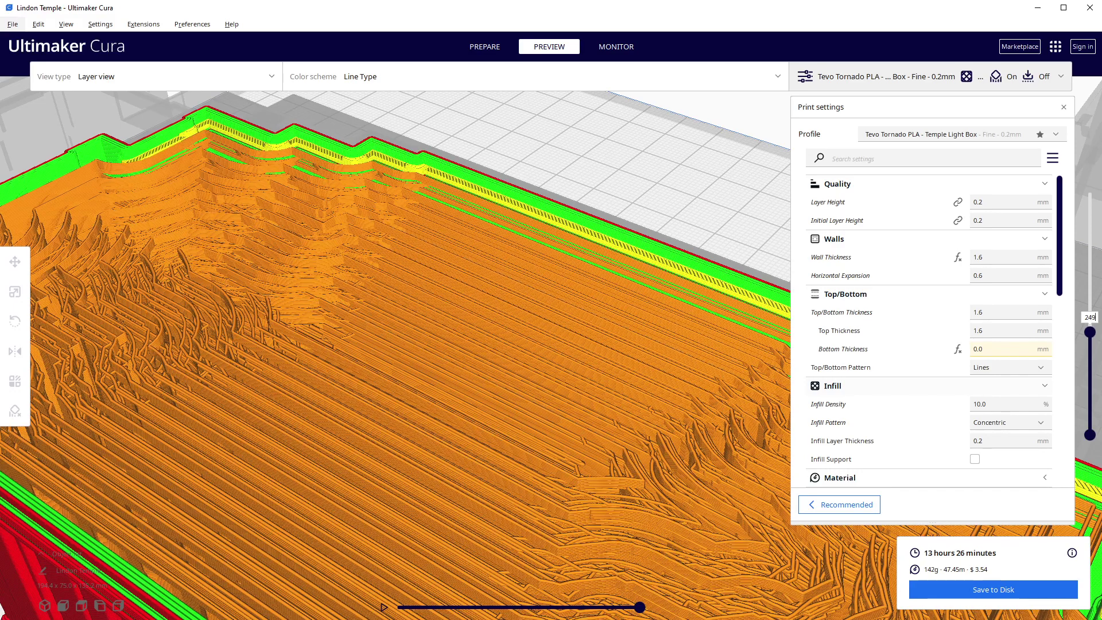
key(Up)
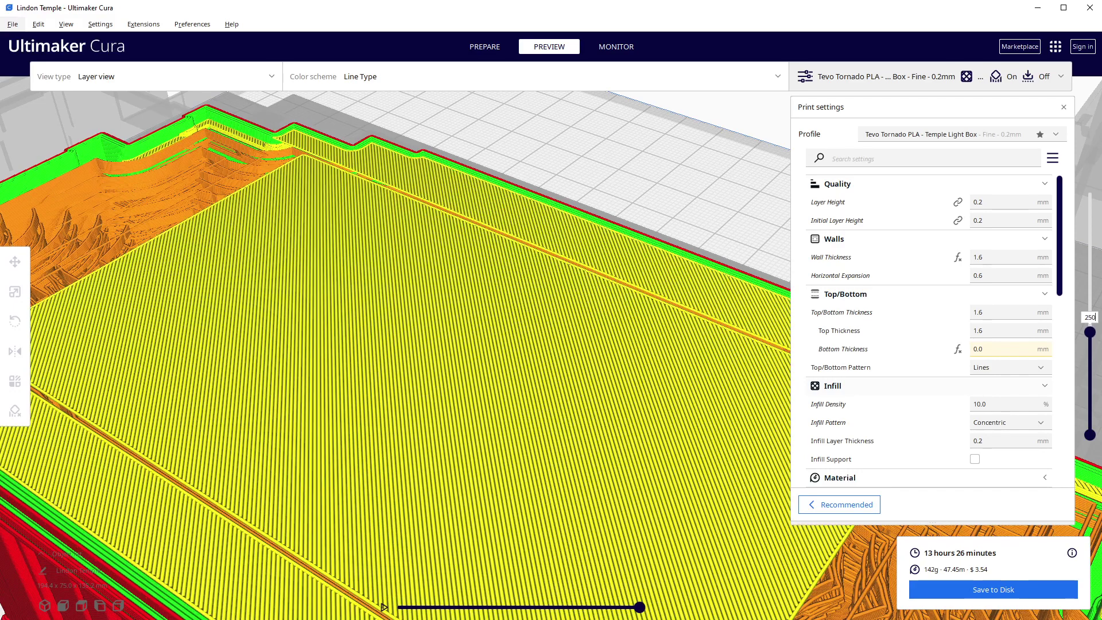
Step: Lower the roof box slightly to Z 49.6253 mm and re-slice the temple
click(486, 47)
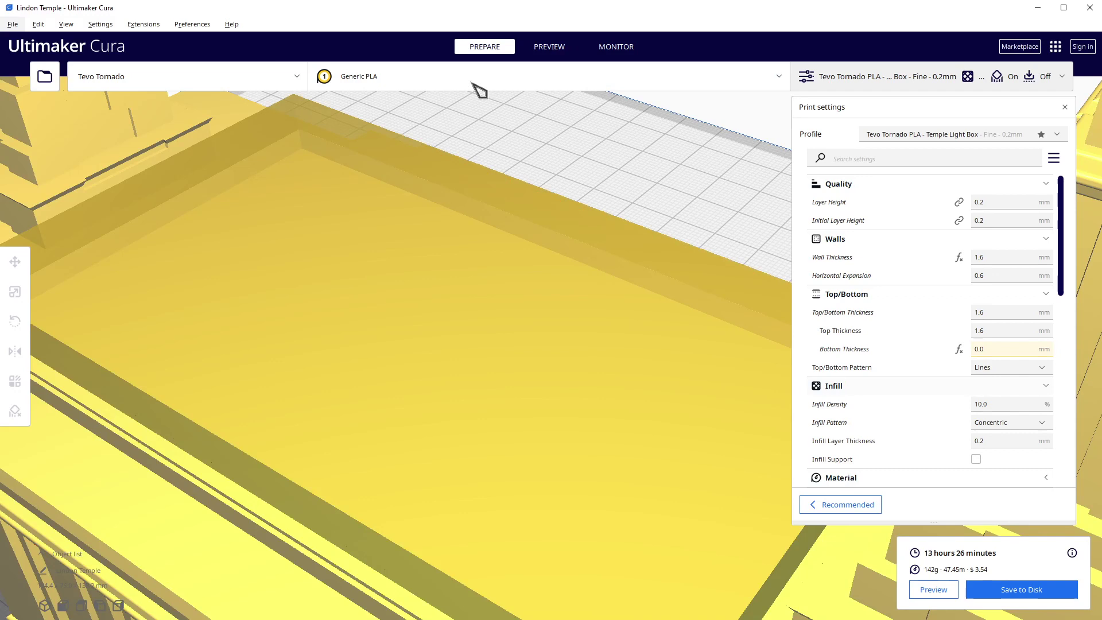
click(382, 264)
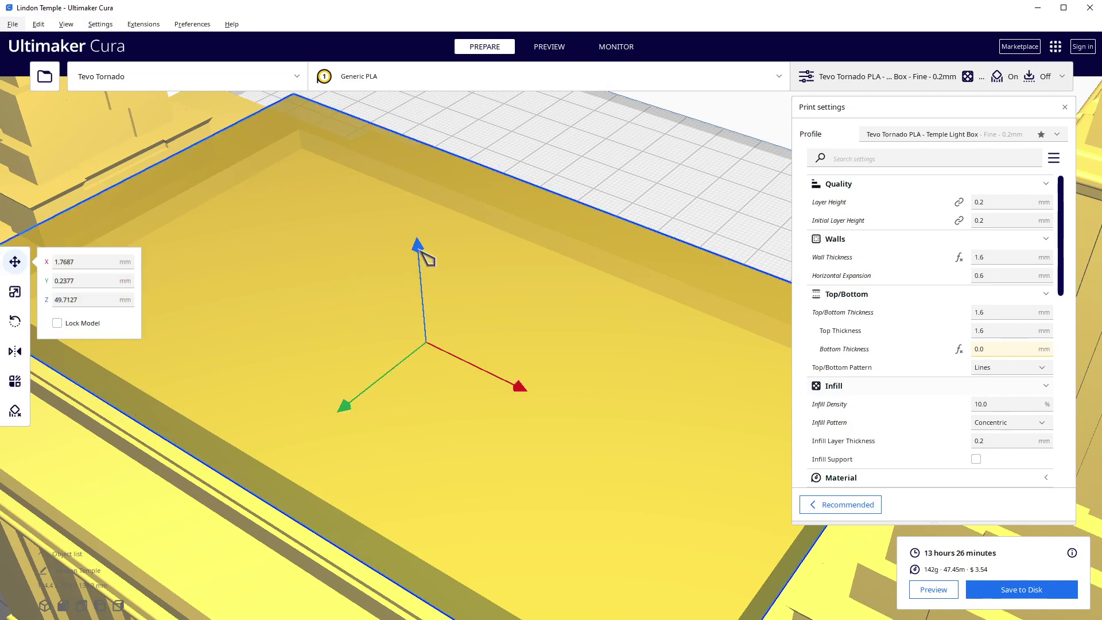
drag(428, 260, 422, 260)
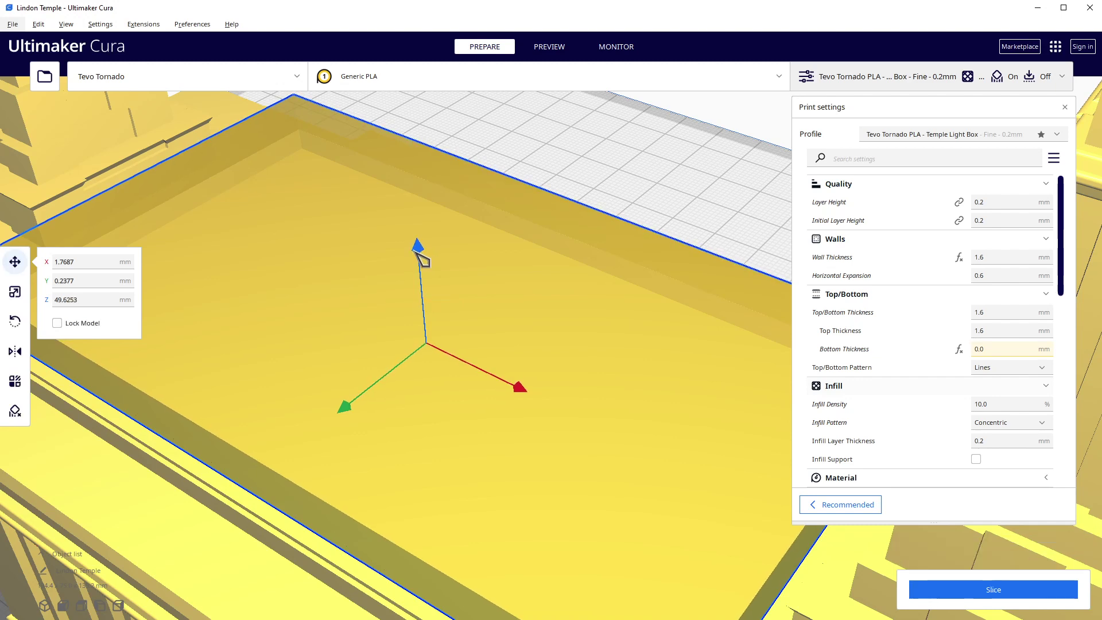
click(1022, 590)
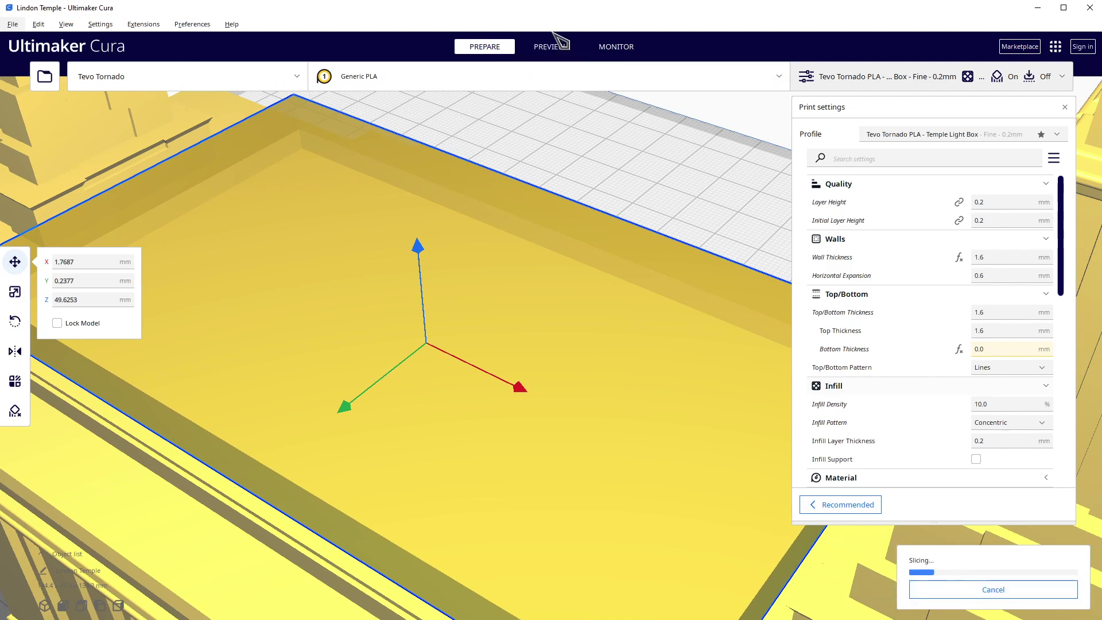
click(565, 49)
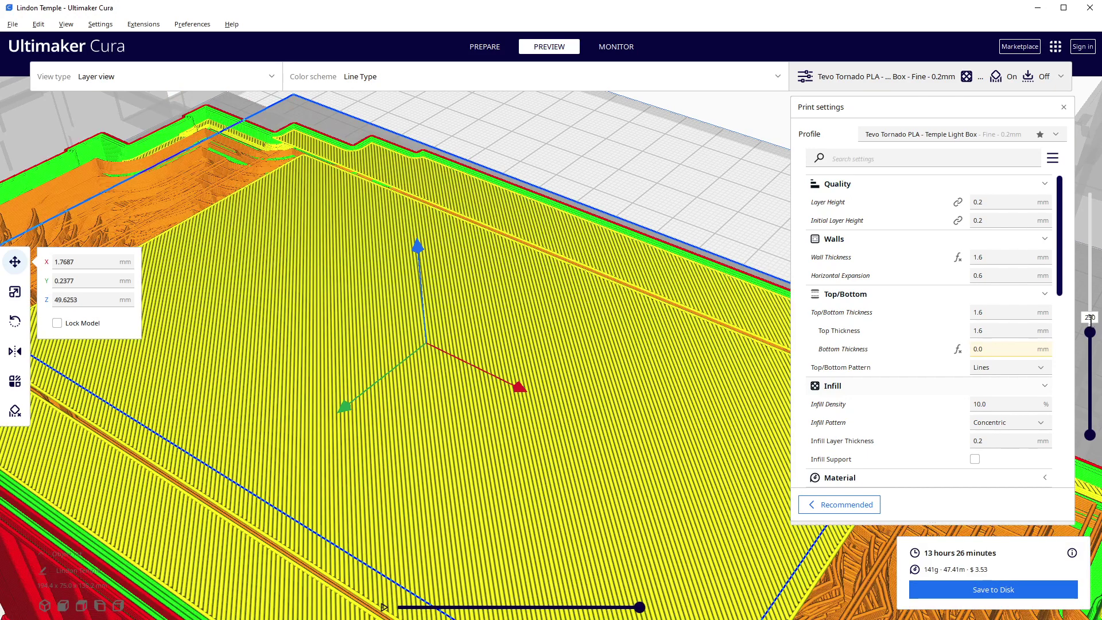
Step: Zoom around the layer-250 preview to inspect the solid yellow skin across the roof
scroll(1090, 317, down, 1)
scroll(1090, 317, down, 2)
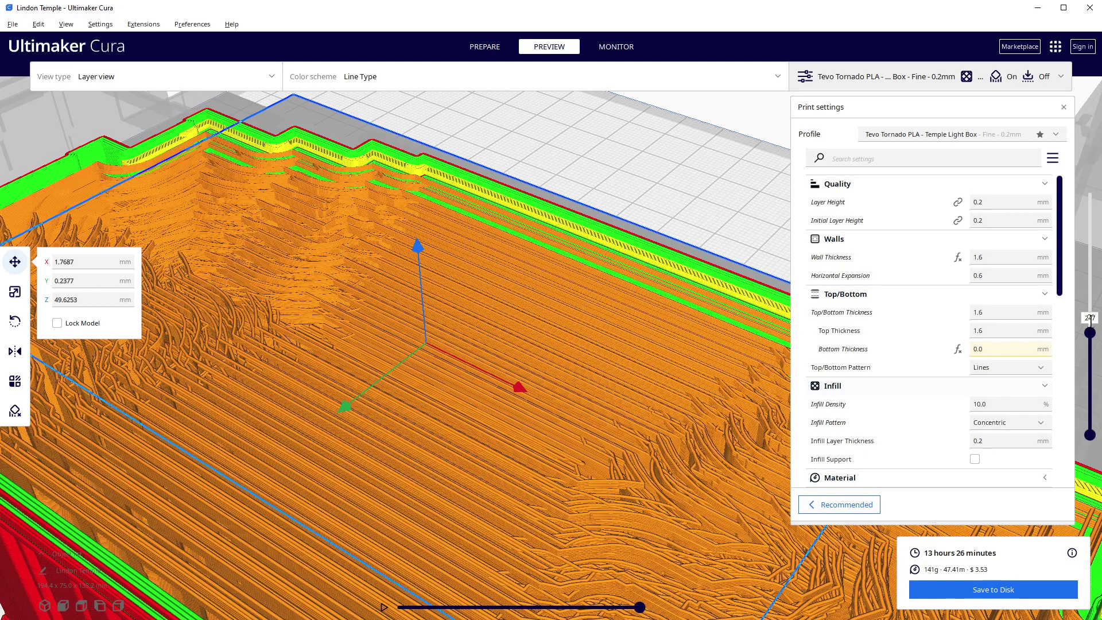
scroll(1090, 318, down, 1)
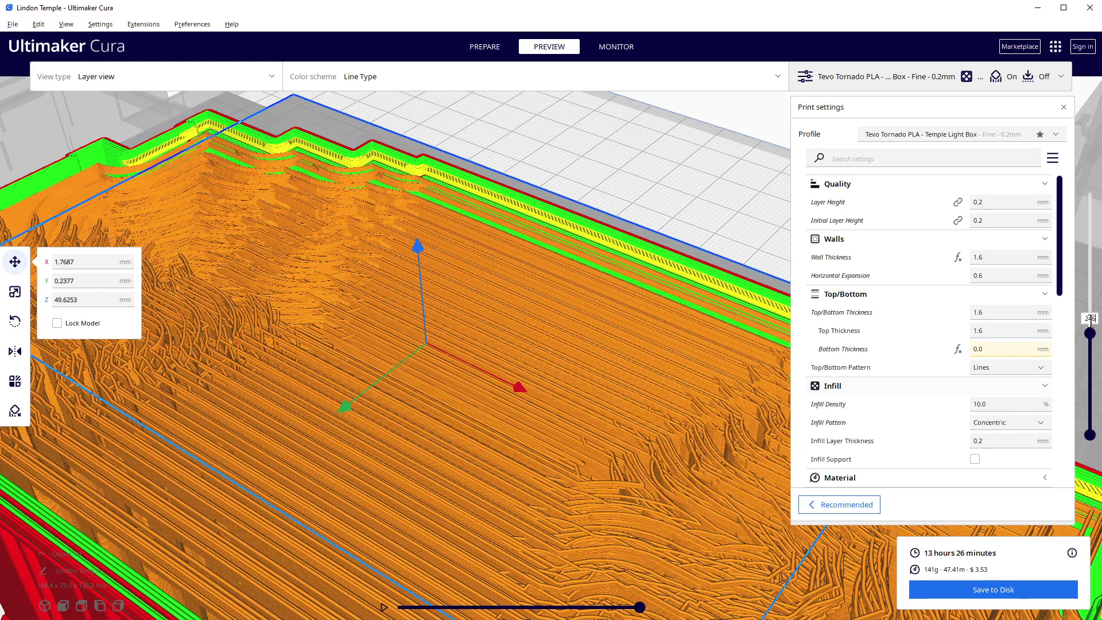
scroll(1089, 319, up, 1)
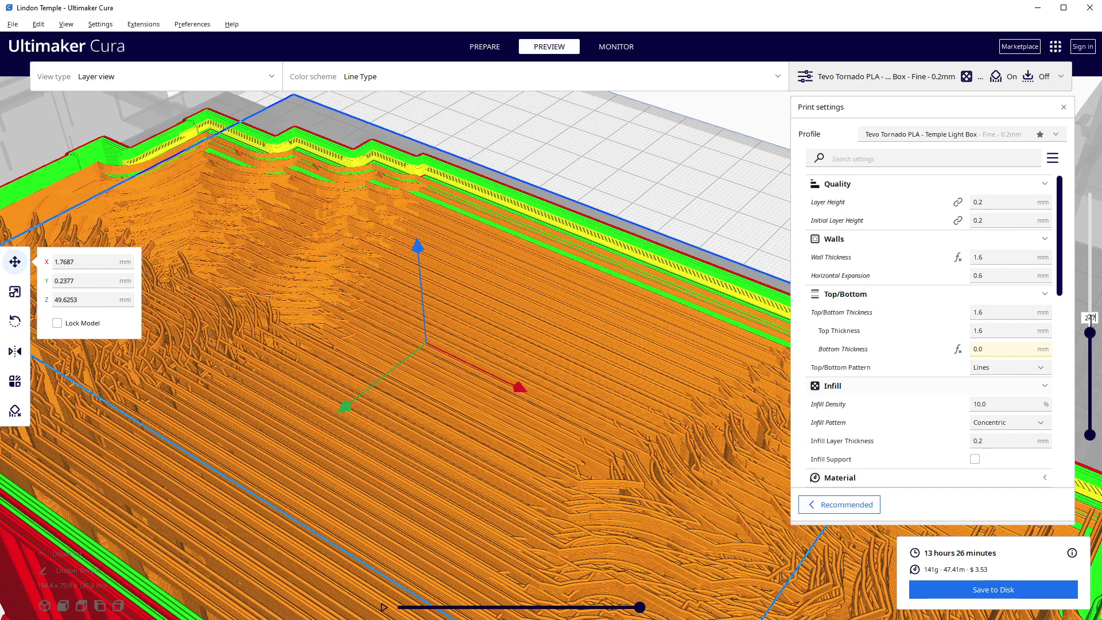
scroll(1090, 318, up, 2)
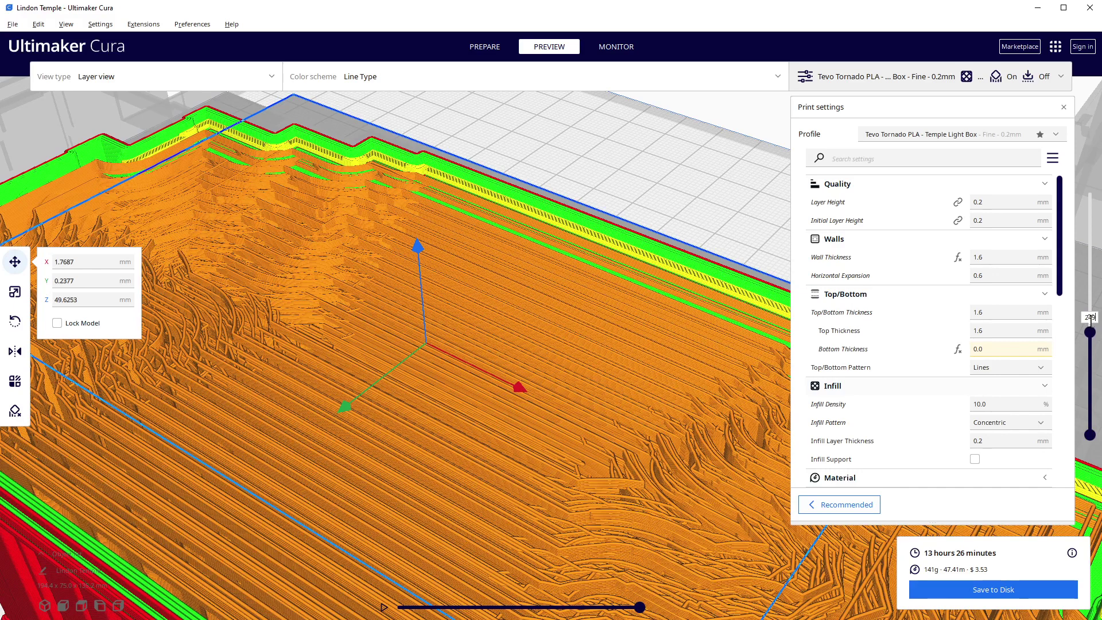
scroll(1090, 318, up, 1)
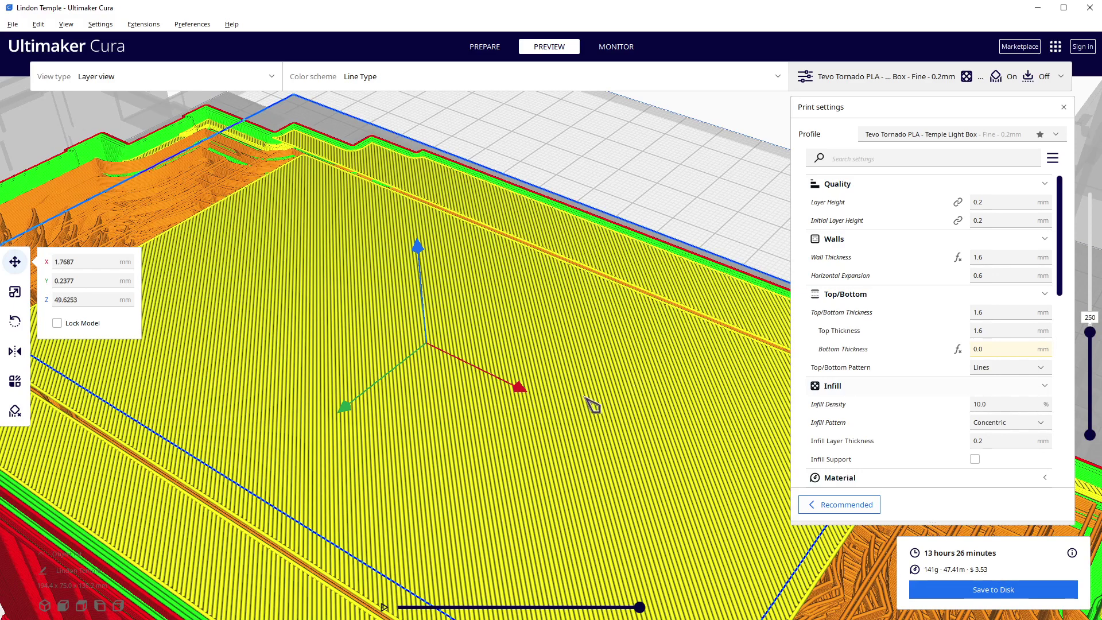
scroll(593, 407, down, 3)
scroll(627, 376, up, 2)
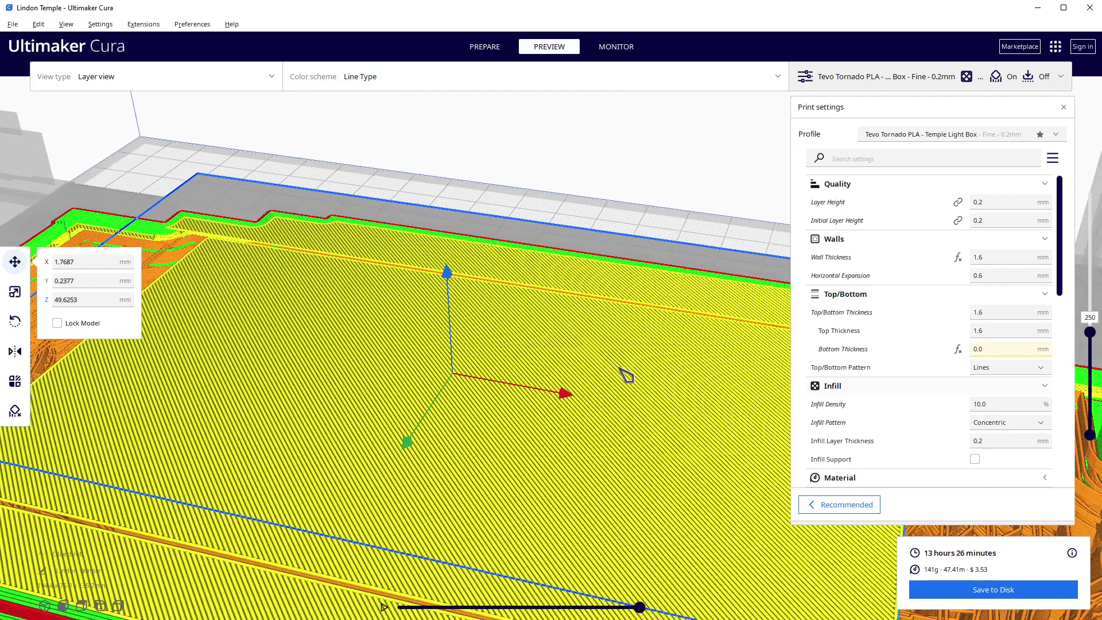
scroll(570, 378, down, 5)
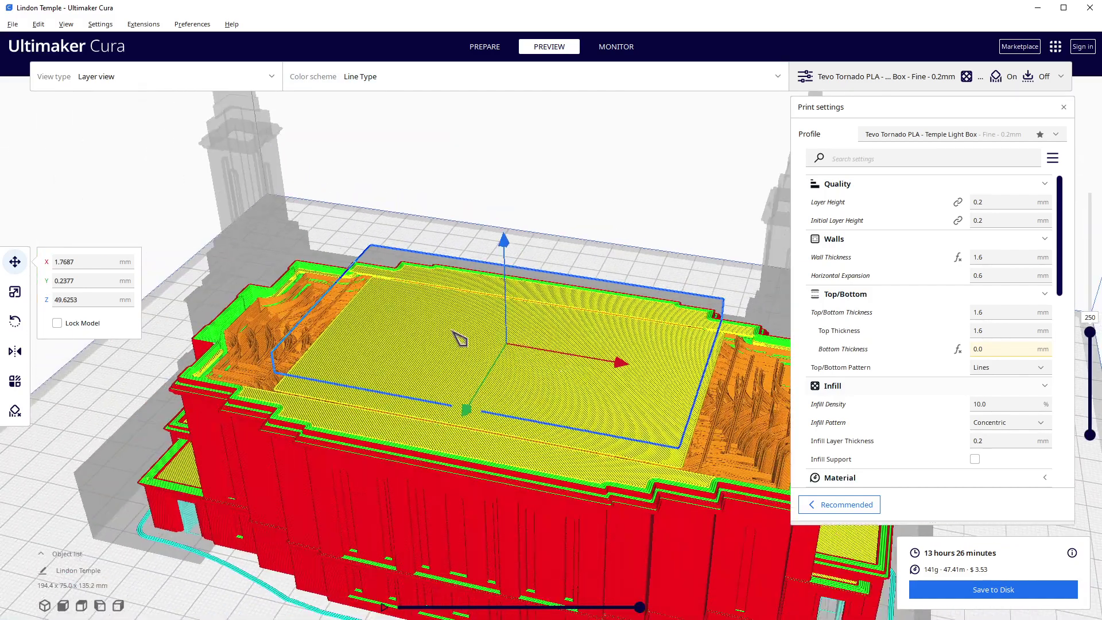